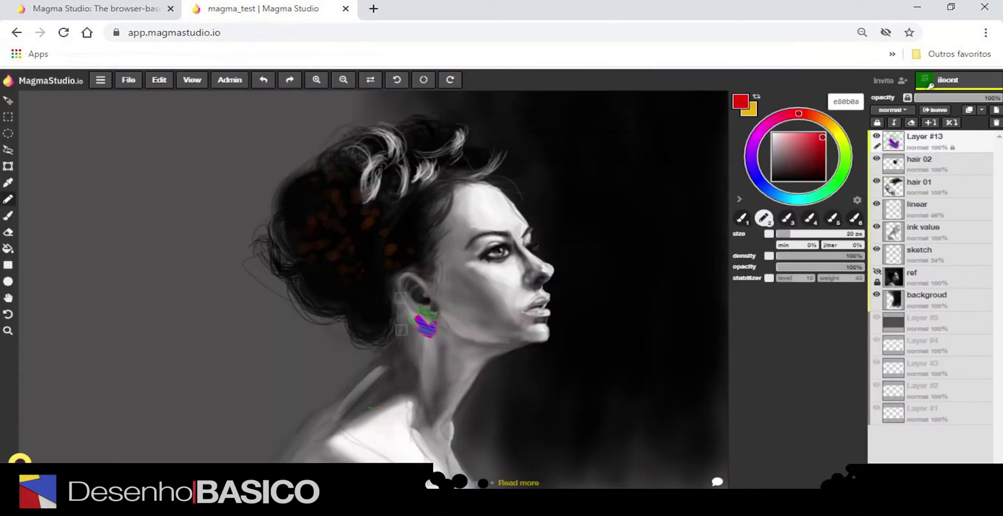
pyautogui.scroll(-2, 362, 253)
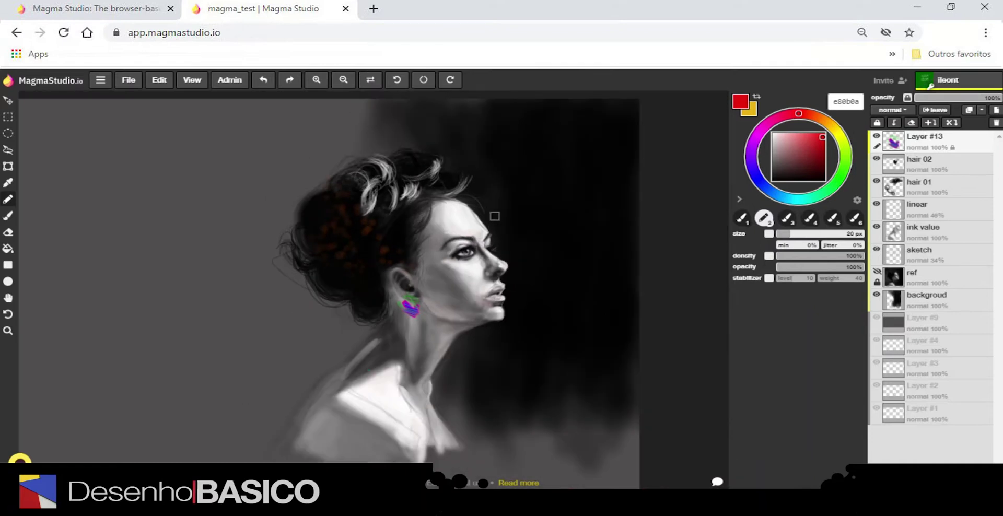
pyautogui.scroll(1, 495, 216)
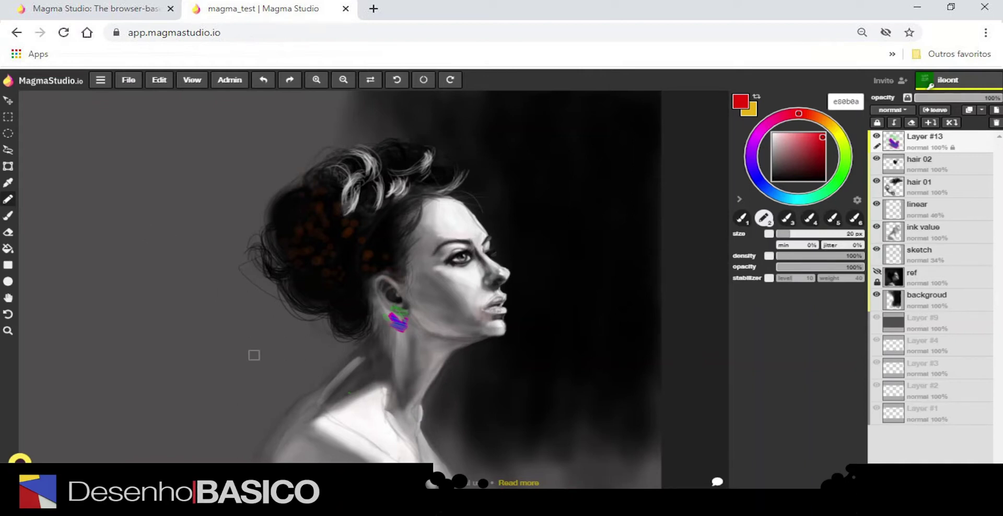
# Step: Paint six diagonal strokes of varying thickness in red d2000e with the 50 px brush on the "camada teste" layer
pyautogui.click(820, 142)
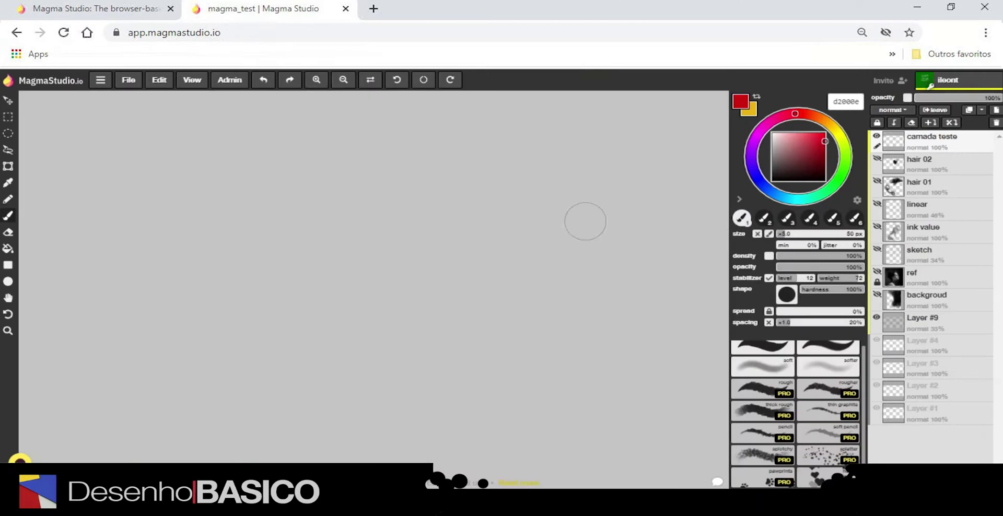
pyautogui.moveTo(181, 171); pyautogui.dragTo(365, 296)
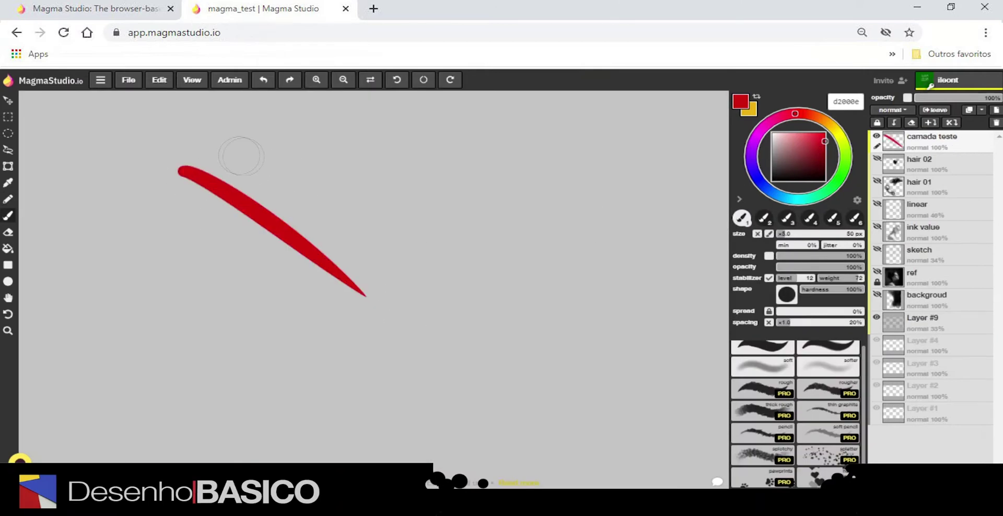
pyautogui.moveTo(230, 141)
pyautogui.mouseDown()
pyautogui.moveTo(286, 166)
pyautogui.moveTo(489, 284)
pyautogui.mouseUp()
pyautogui.moveTo(389, 230); pyautogui.dragTo(246, 172)
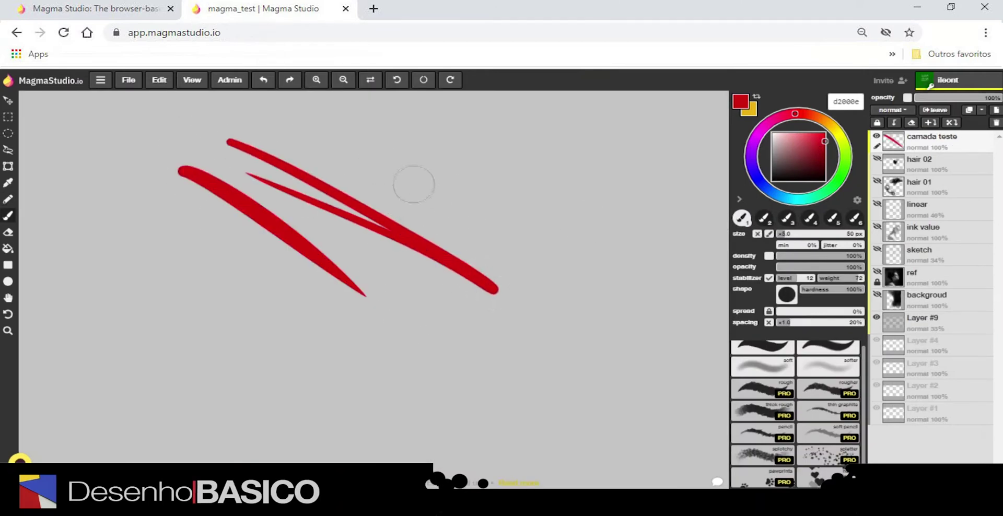
pyautogui.moveTo(458, 218); pyautogui.dragTo(350, 171)
pyautogui.moveTo(434, 189); pyautogui.dragTo(392, 173)
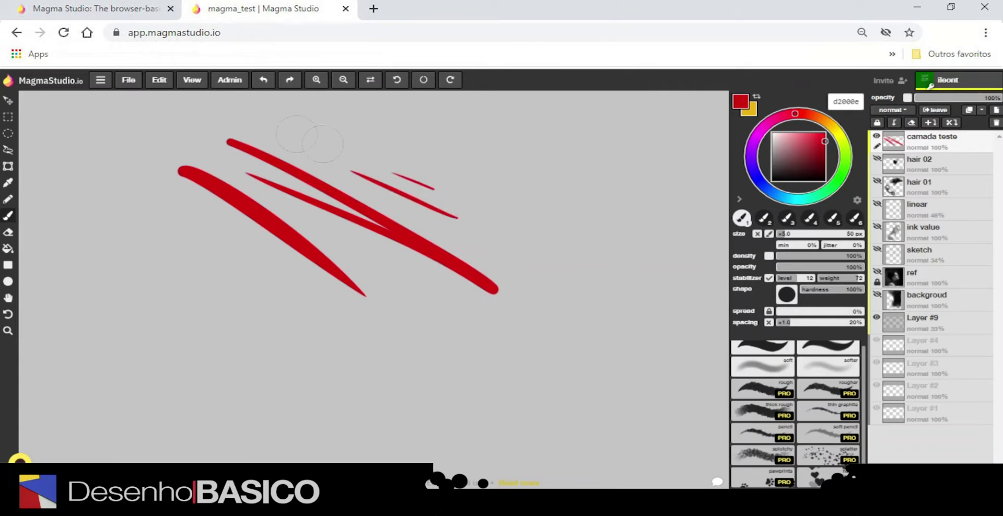
pyautogui.moveTo(441, 276); pyautogui.dragTo(265, 192)
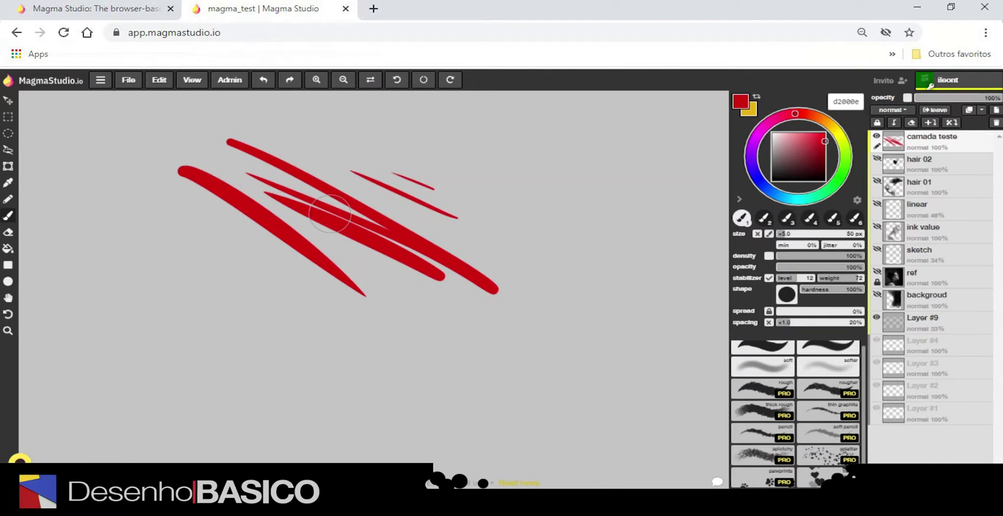
# Step: Open the help and read the stylus pressure support notes for Google Chrome, including the Windows Ink and plugin requirements
pyautogui.click(102, 82)
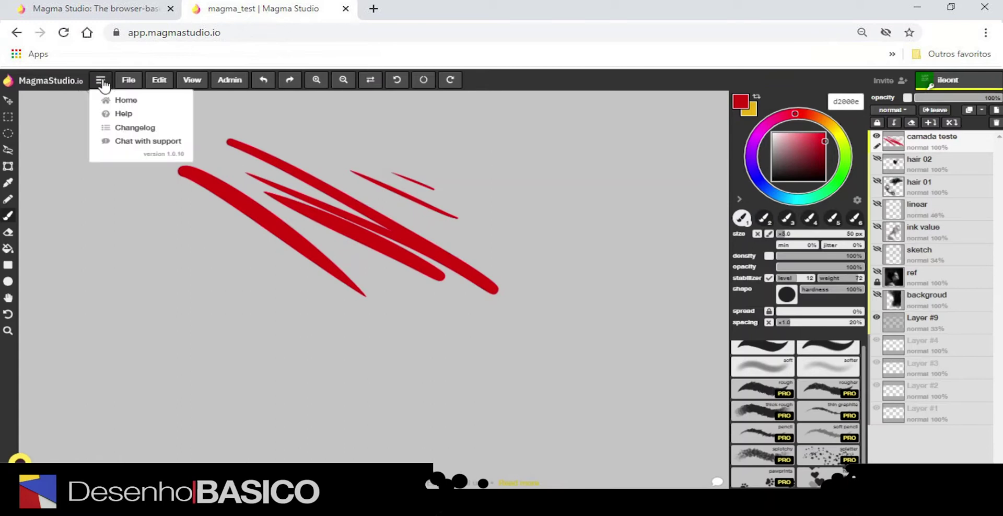
pyautogui.click(138, 118)
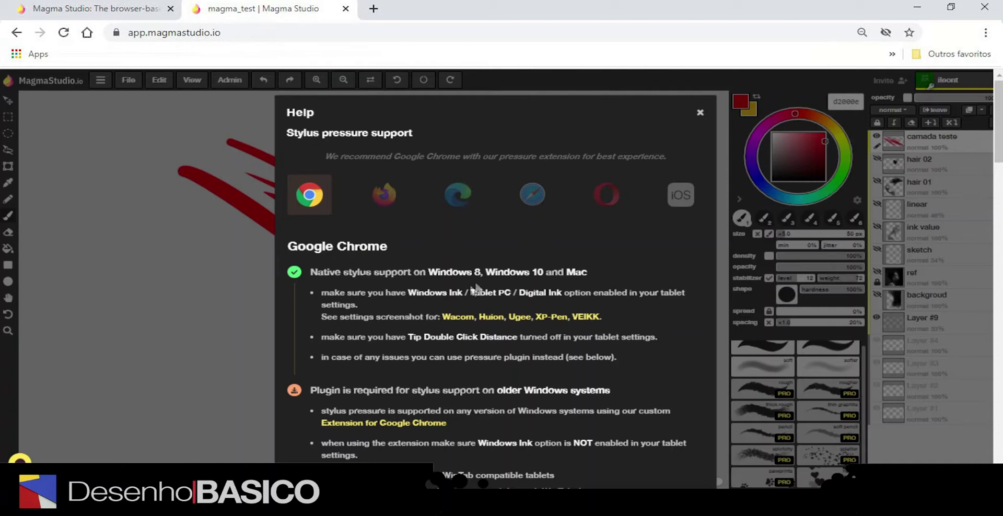
pyautogui.scroll(-1, 538, 275)
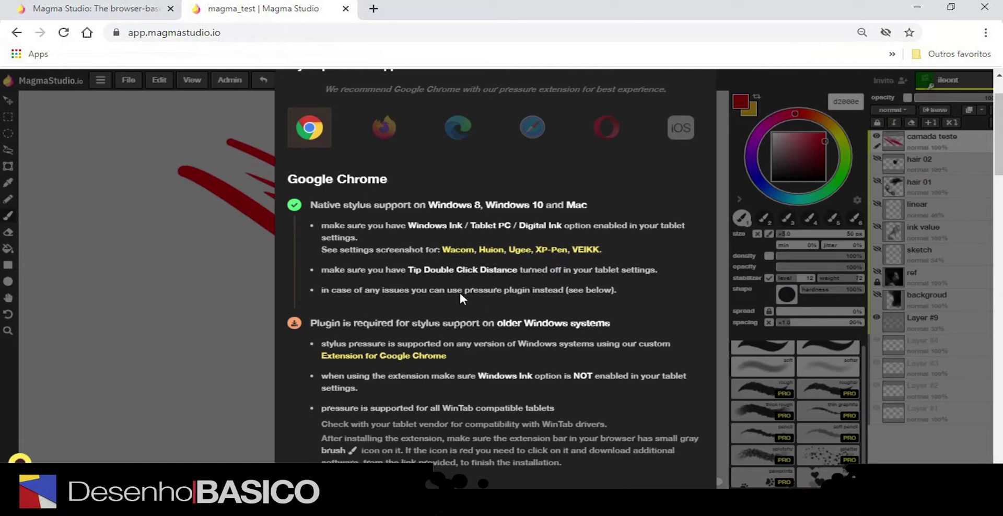
pyautogui.scroll(-5, 329, 226)
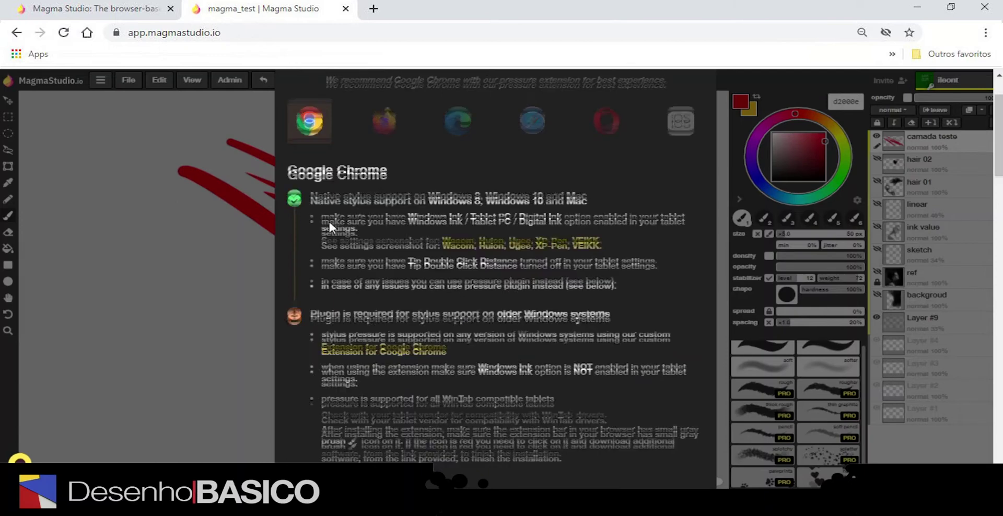
pyautogui.scroll(5, 508, 328)
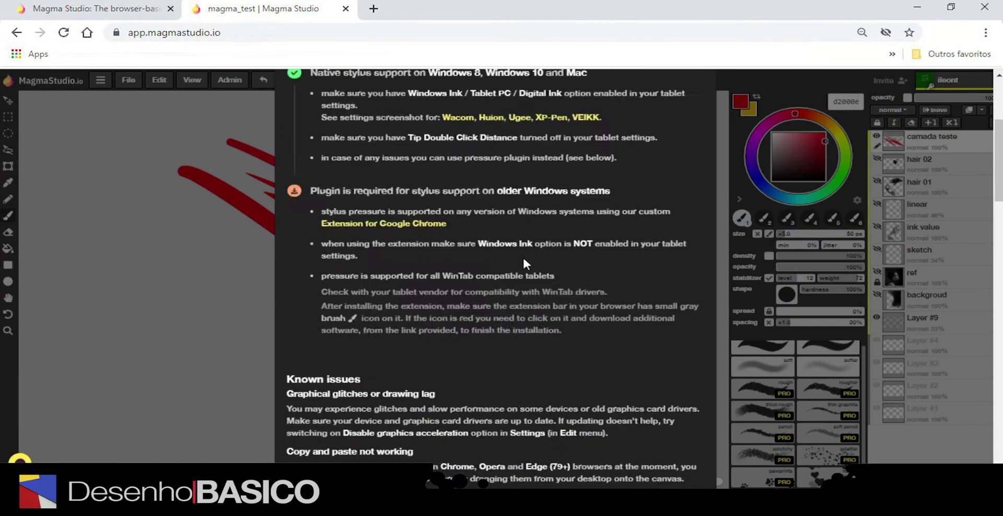
pyautogui.scroll(-3, 600, 326)
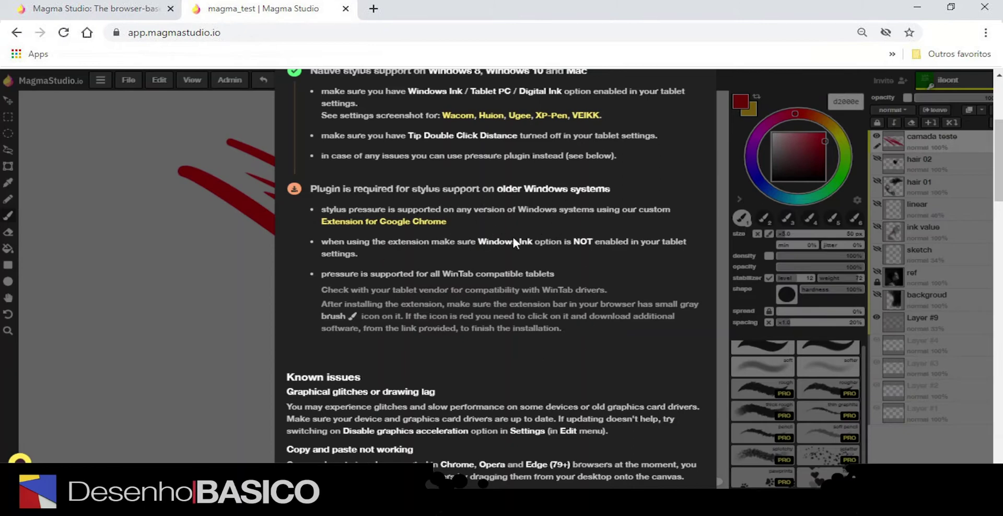
# Step: Read the help's known issues, permission management and keyboard shortcuts through to the layer shortcuts, and close the help
pyautogui.scroll(-7, 539, 262)
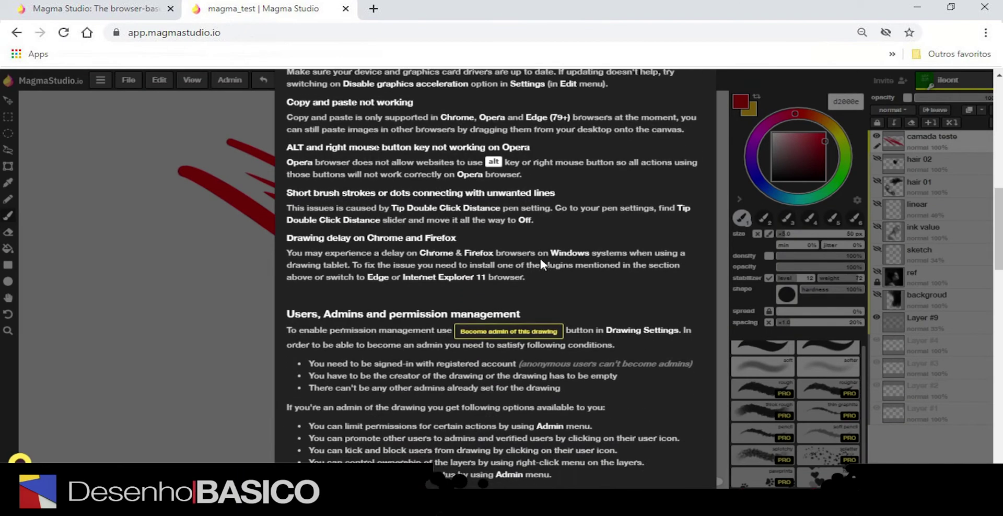
pyautogui.scroll(-8, 540, 256)
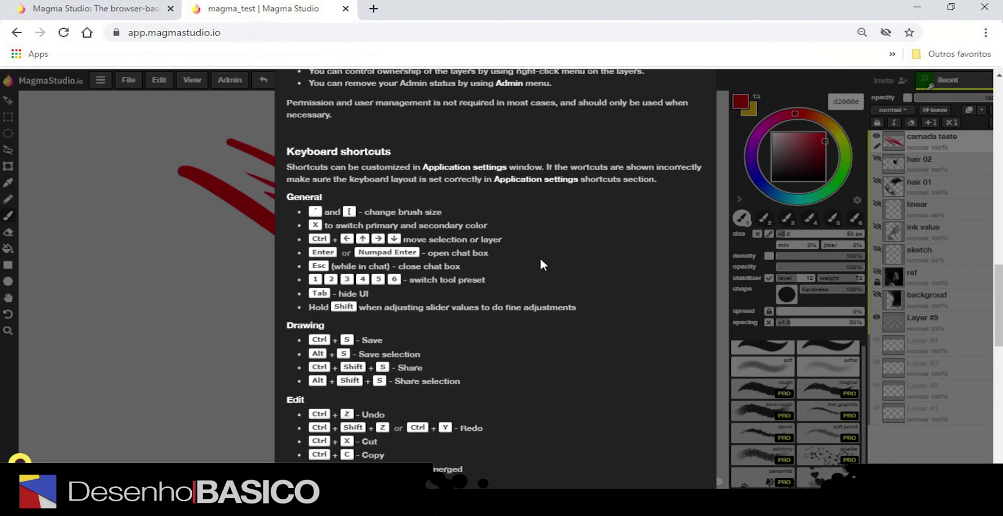
pyautogui.scroll(-1, 541, 256)
pyautogui.scroll(1, 541, 255)
pyautogui.scroll(-3, 446, 249)
pyautogui.scroll(-7, 420, 256)
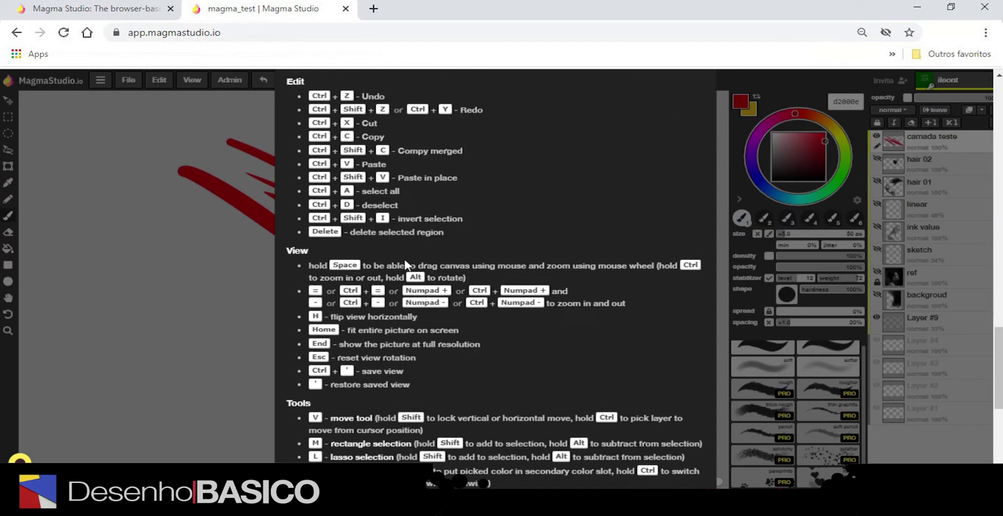
pyautogui.scroll(-4, 426, 280)
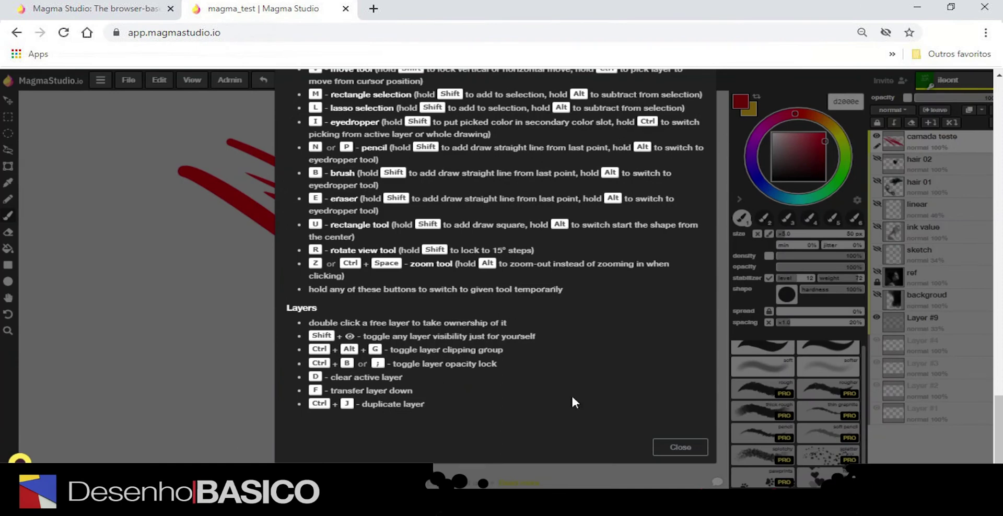
pyautogui.click(685, 447)
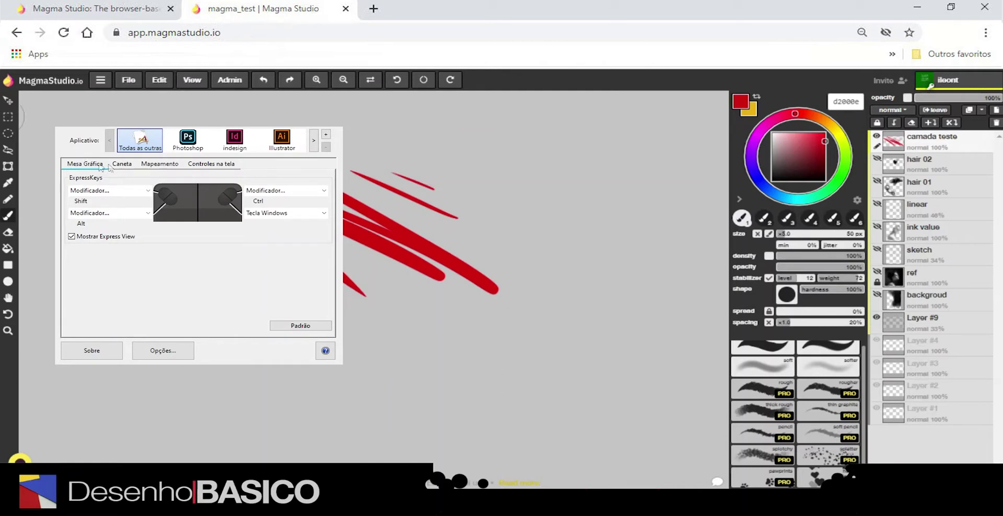
# Step: Enable the "Usar Tinta do Windows" option in the graphics tablet's mapping settings and return to the canvas
pyautogui.click(155, 165)
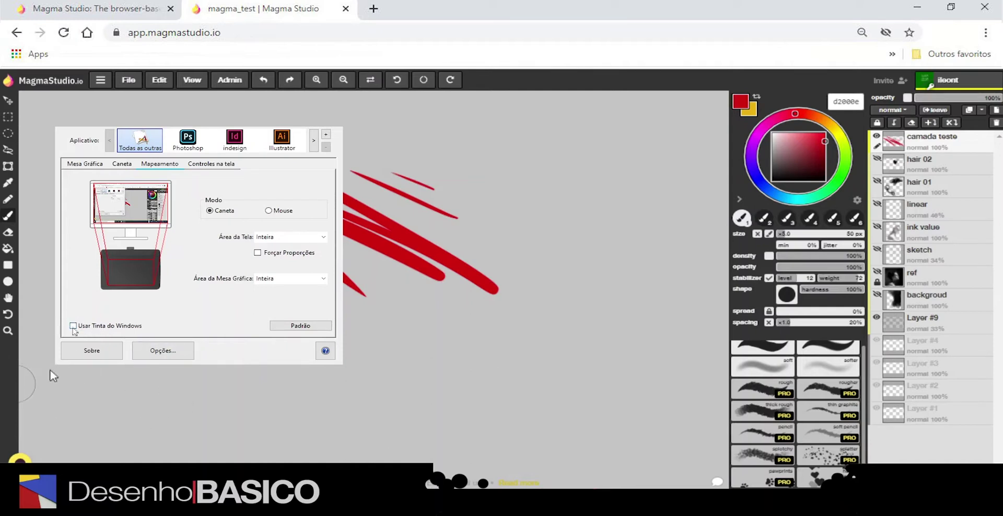
pyautogui.click(73, 325)
pyautogui.click(408, 75)
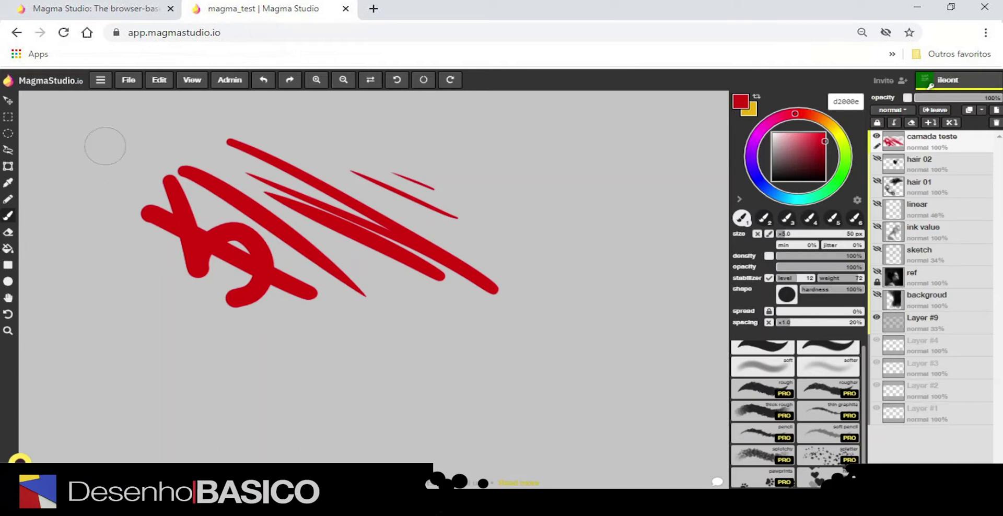
# Step: Open the application settings and review the list of general keyboard shortcuts
pyautogui.click(160, 80)
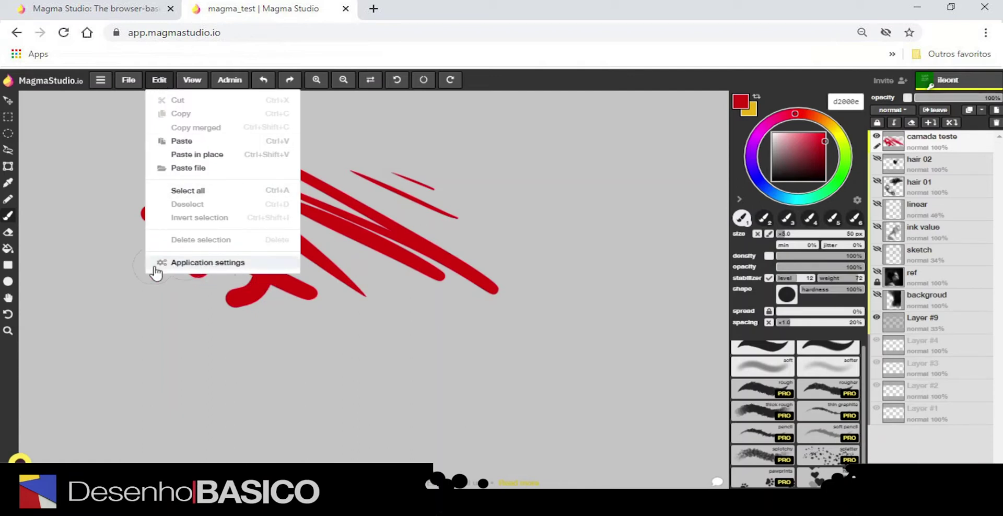
pyautogui.click(229, 266)
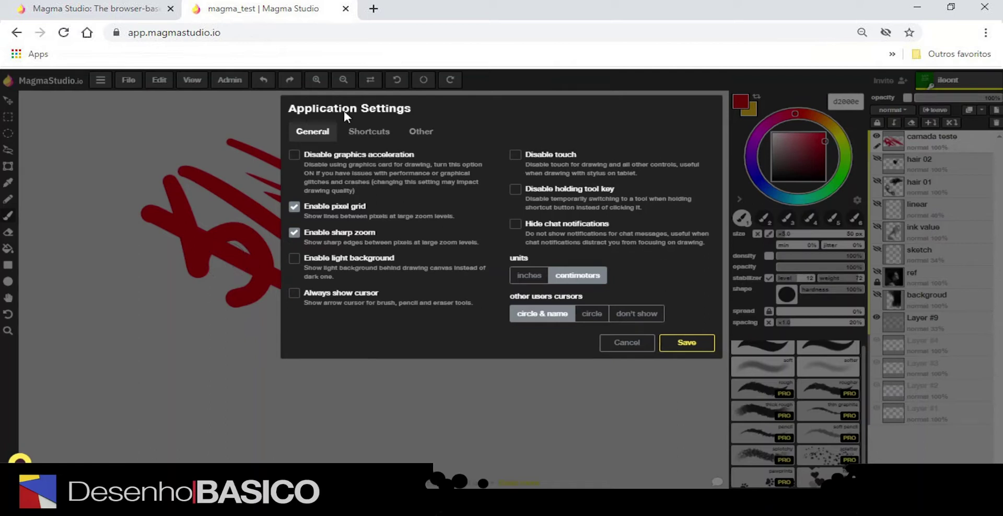
pyautogui.click(380, 137)
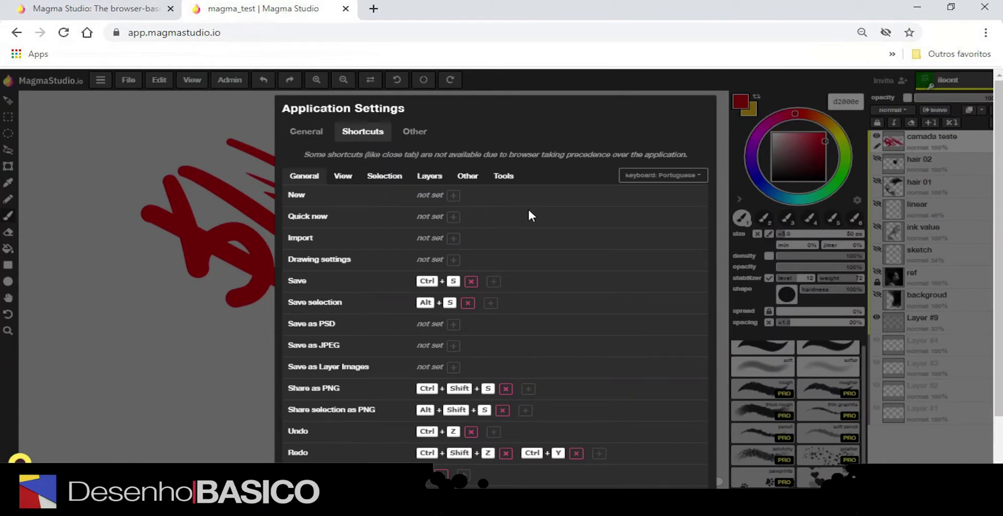
pyautogui.scroll(-2, 529, 215)
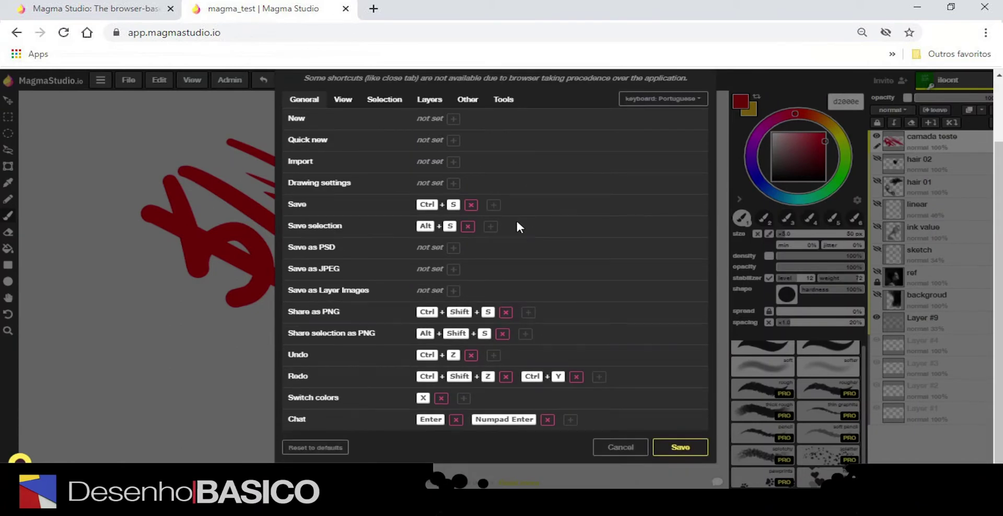
pyautogui.scroll(2, 508, 250)
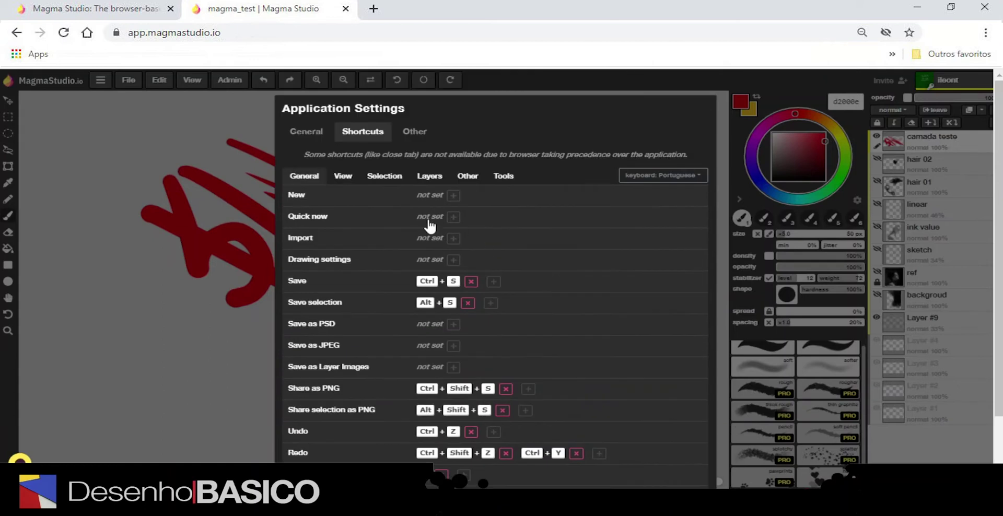
# Step: Review the view, selection, layer and tool shortcuts, and leave the application settings without saving
pyautogui.click(359, 183)
pyautogui.click(383, 178)
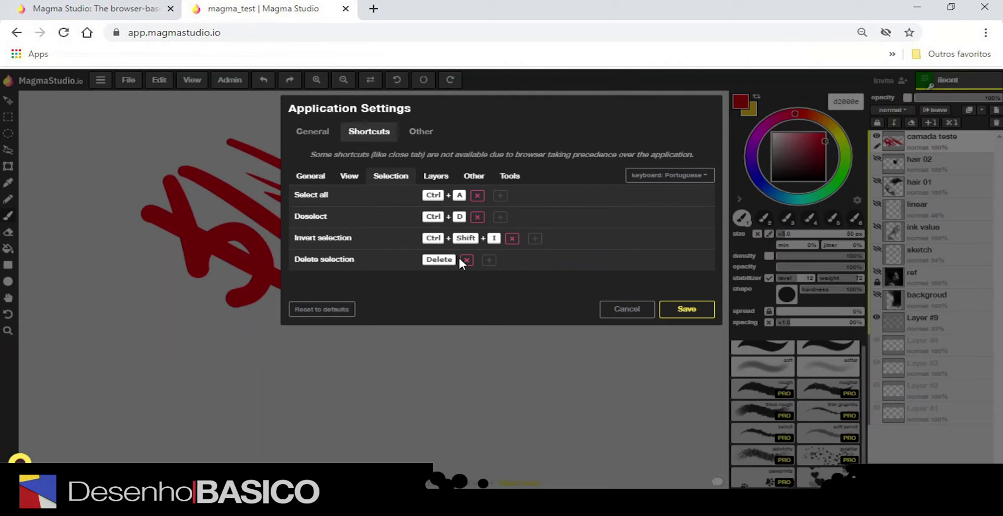
pyautogui.click(437, 180)
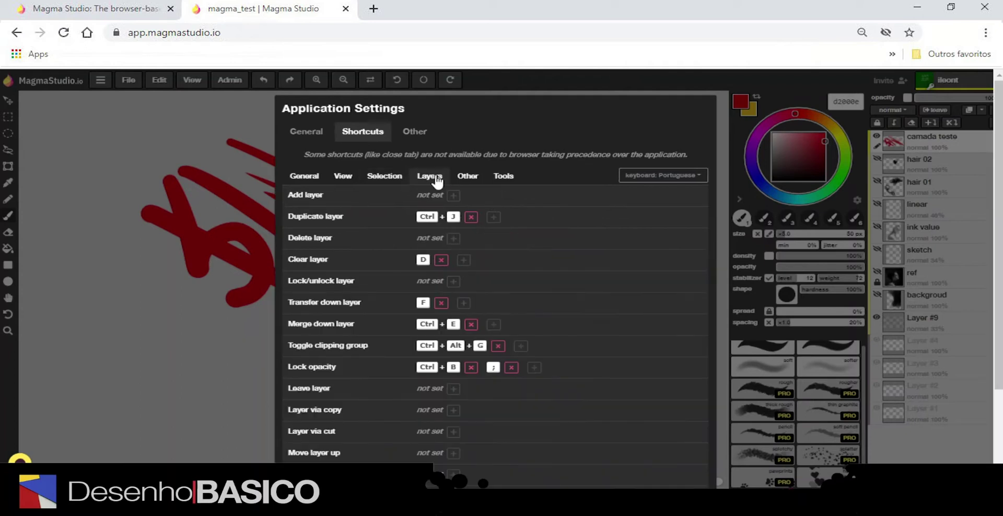
pyautogui.click(503, 178)
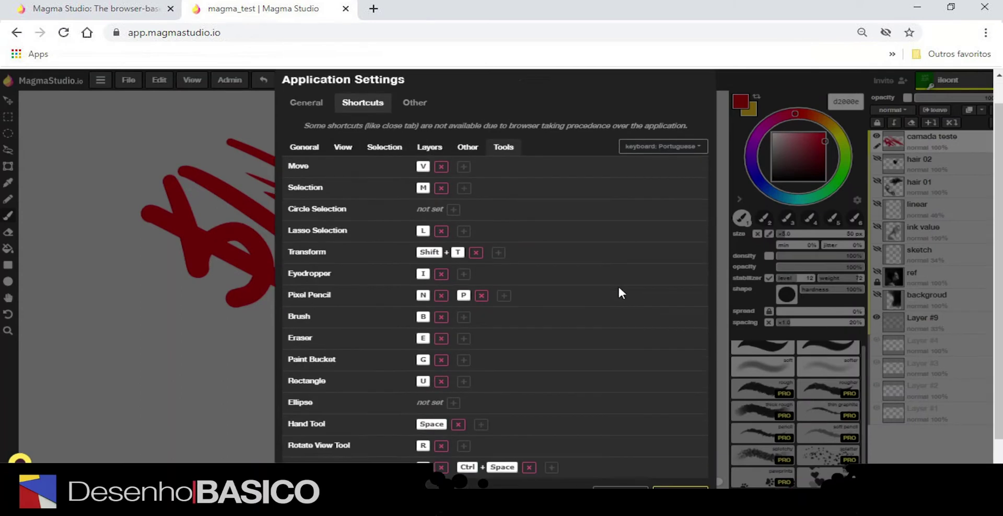
pyautogui.scroll(-1, 619, 288)
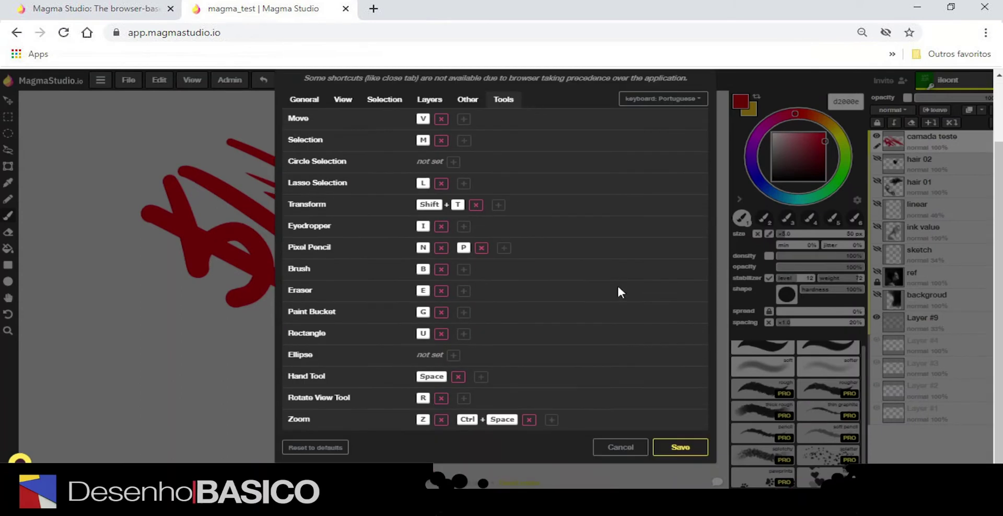
pyautogui.click(620, 447)
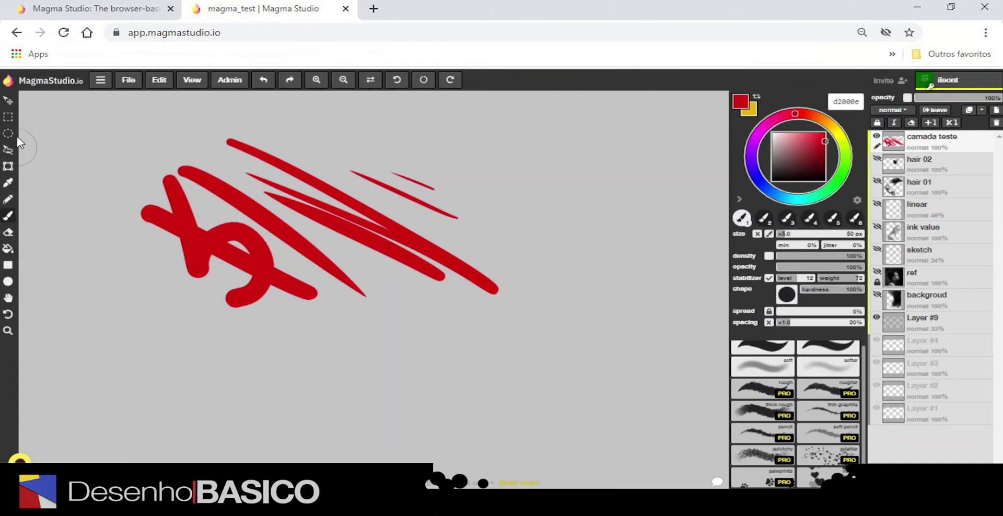
# Step: Move the red strokes on the "camada teste" layer slightly downward with the Move tool
pyautogui.click(7, 102)
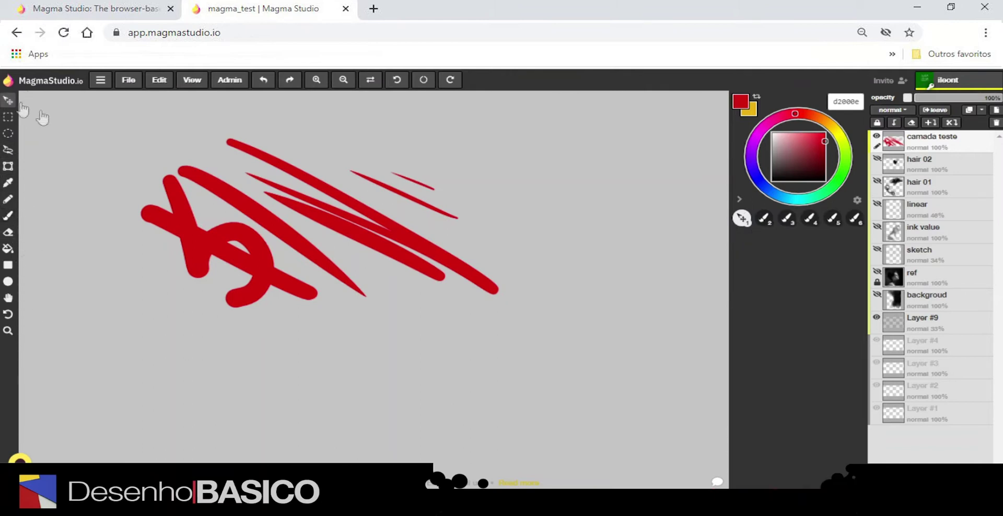
pyautogui.moveTo(184, 198)
pyautogui.mouseDown()
pyautogui.moveTo(157, 174)
pyautogui.moveTo(204, 218)
pyautogui.moveTo(181, 216)
pyautogui.mouseUp()
# Step: Make a rectangular selection over the thick crossed strokes, and replace it with an elliptical selection over the middle of the diagonal strokes
pyautogui.click(6, 118)
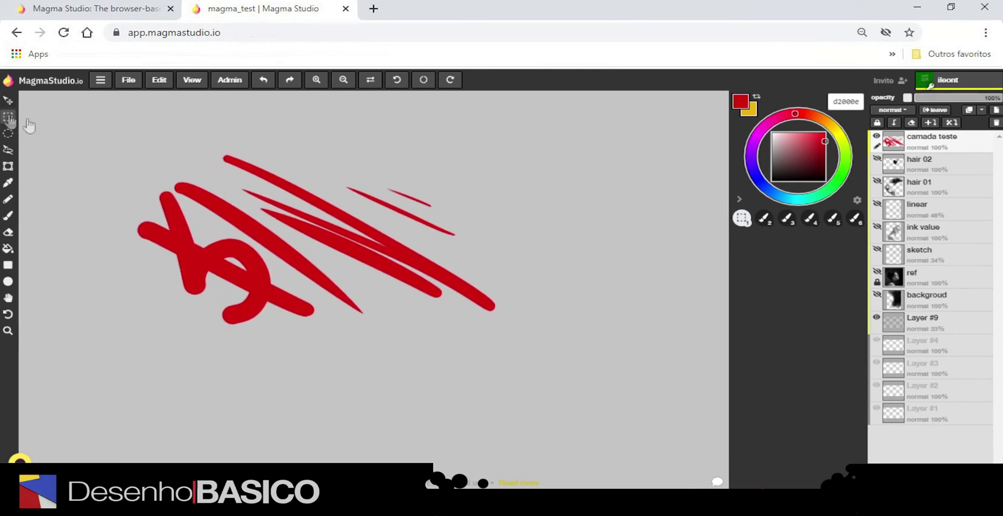
pyautogui.moveTo(150, 178); pyautogui.dragTo(242, 262)
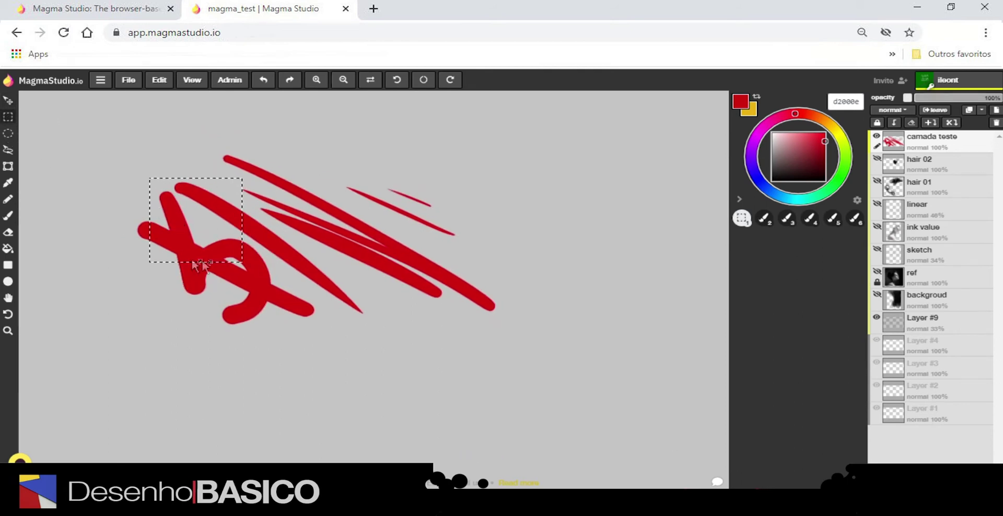
pyautogui.click(8, 133)
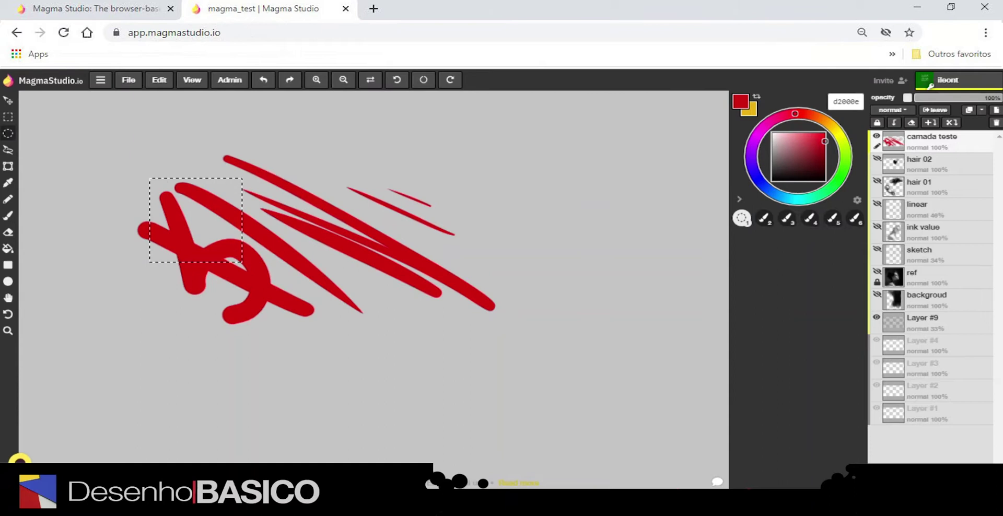
pyautogui.moveTo(277, 173); pyautogui.dragTo(351, 260)
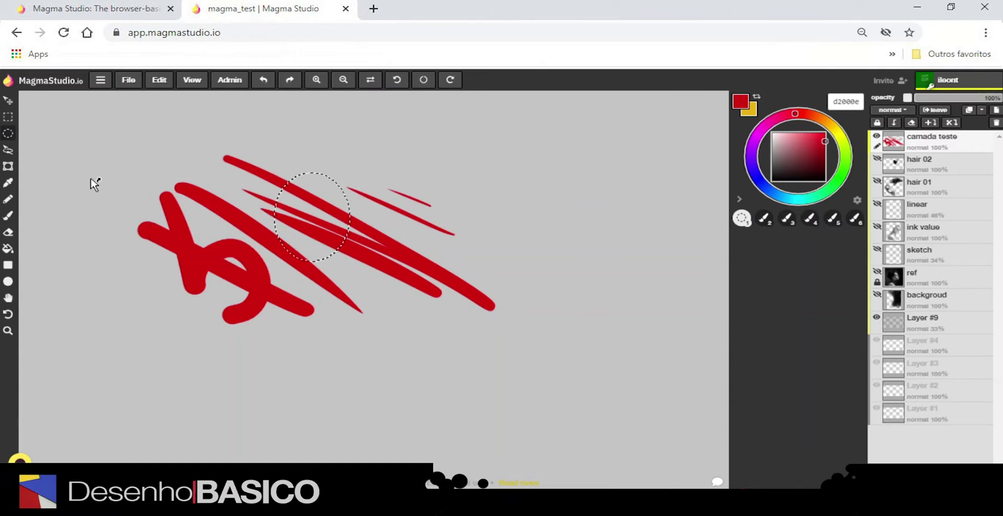
# Step: Lasso the thick crossed red strokes, squash and rotate them with the Transform tool, and clear the selection
pyautogui.click(7, 150)
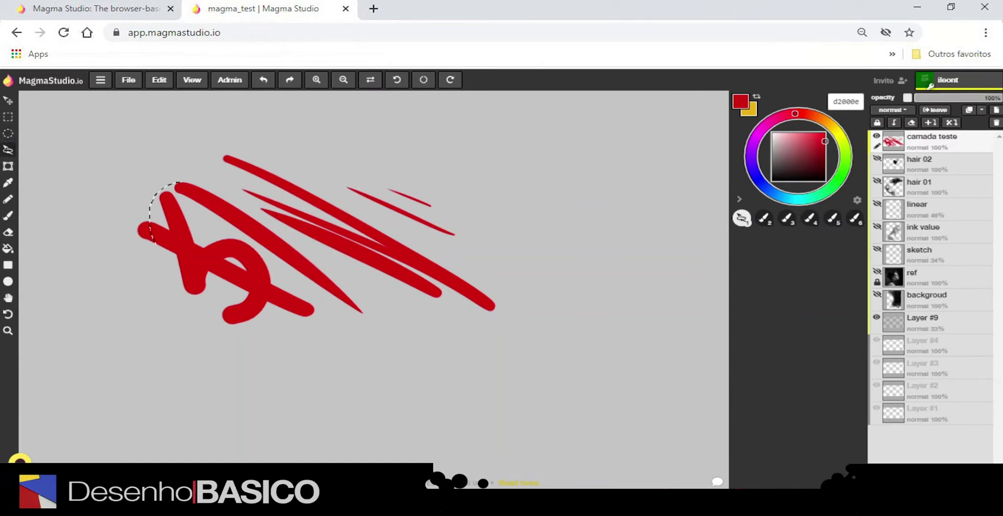
pyautogui.click(7, 166)
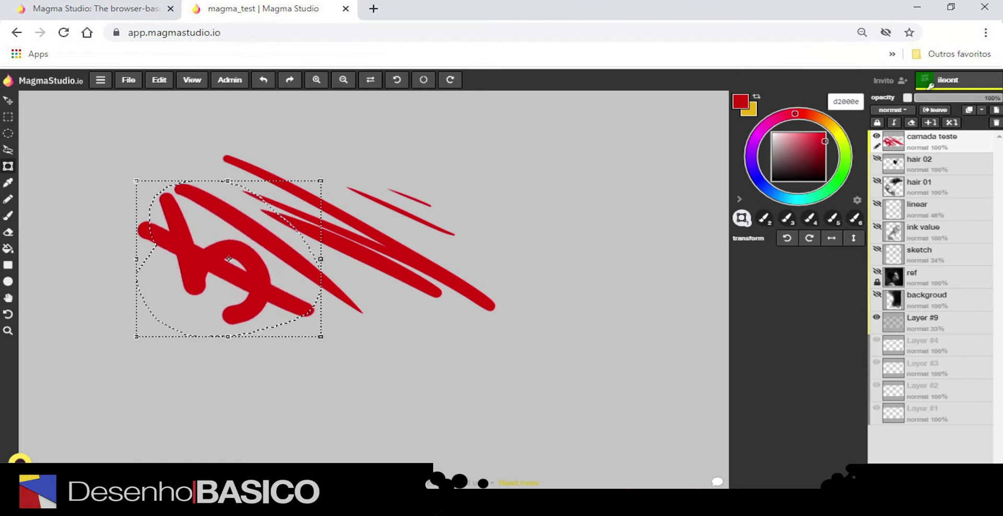
pyautogui.moveTo(227, 180)
pyautogui.mouseDown()
pyautogui.moveTo(228, 145)
pyautogui.moveTo(228, 216)
pyautogui.mouseUp()
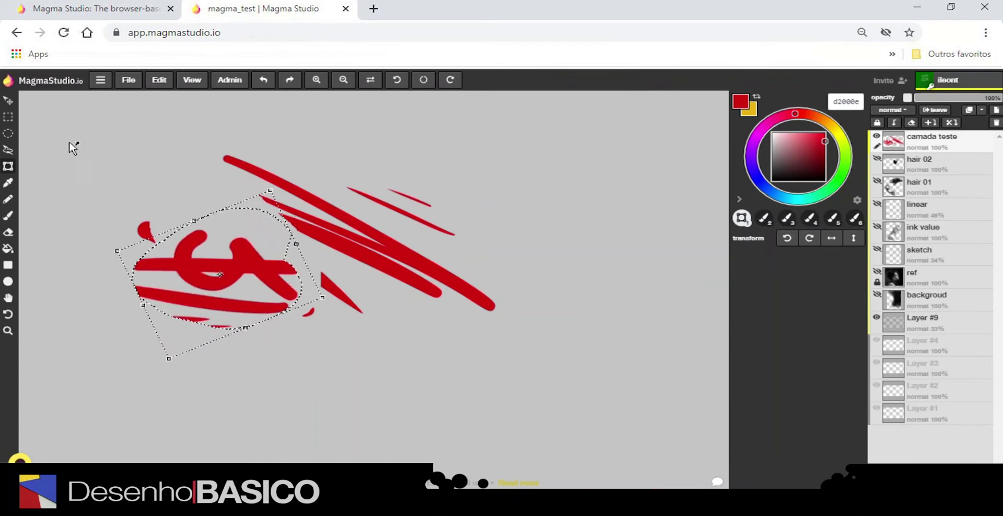
pyautogui.click(8, 117)
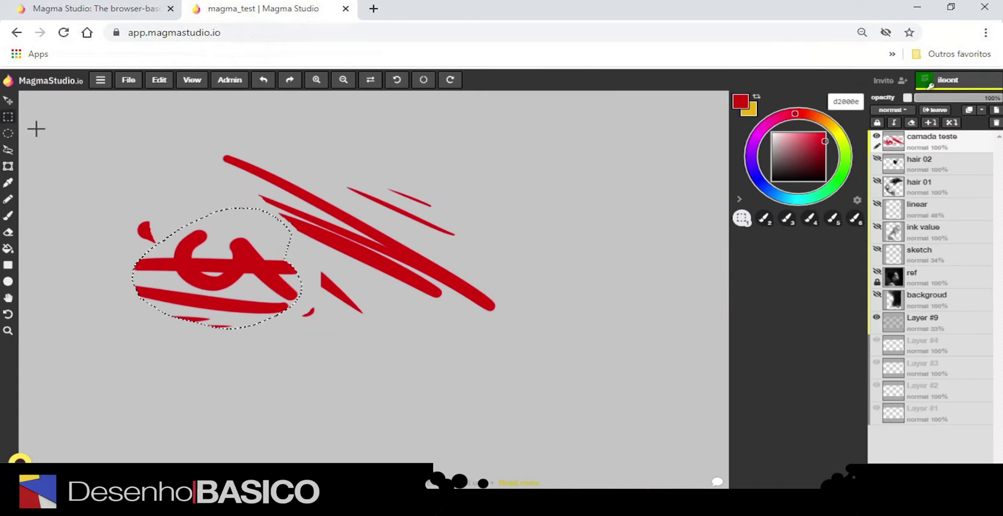
pyautogui.click(247, 327)
# Step: Sample the light grey of the empty canvas with the Eyedropper
pyautogui.click(6, 187)
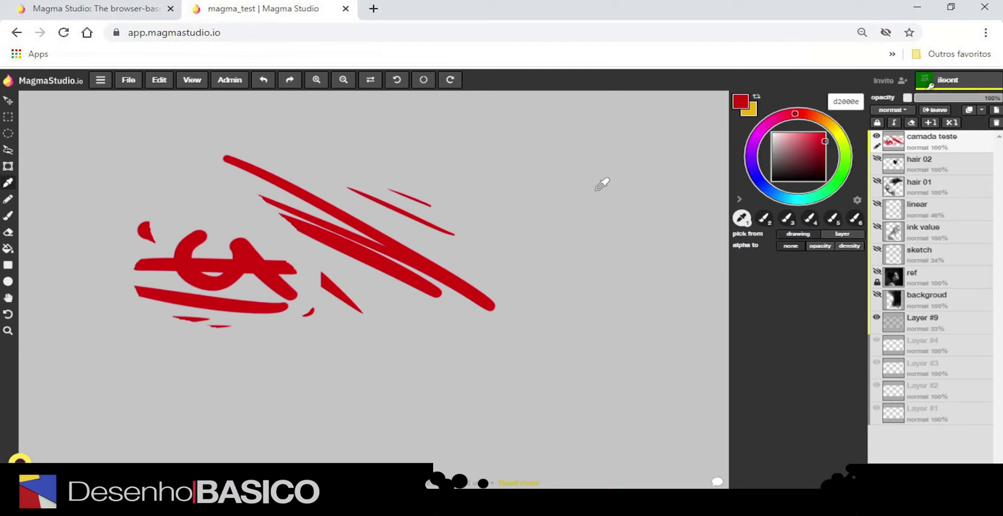
pyautogui.click(637, 182)
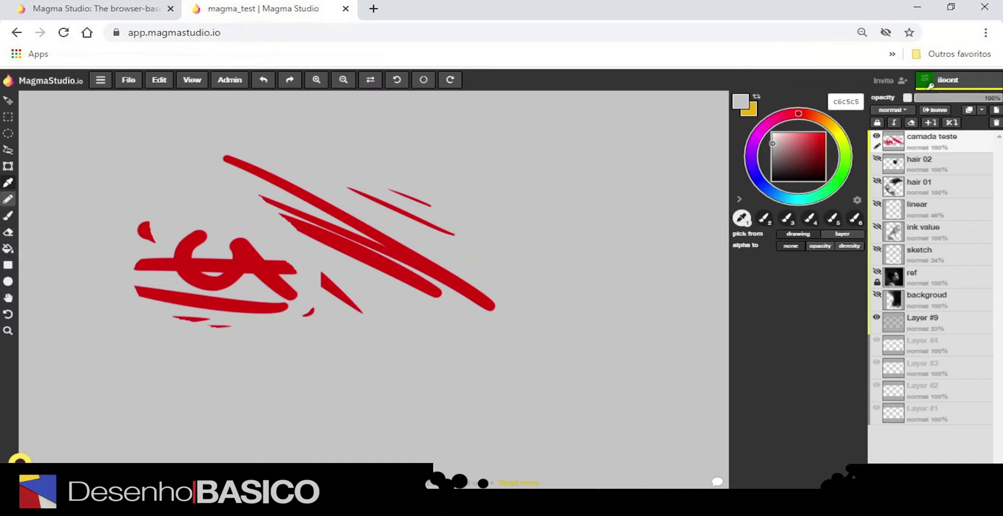
# Step: Set the colour to green 22d620, and draw two 20 px Pencil strokes and a diagonal Brush stroke over the red strokes
pyautogui.click(8, 199)
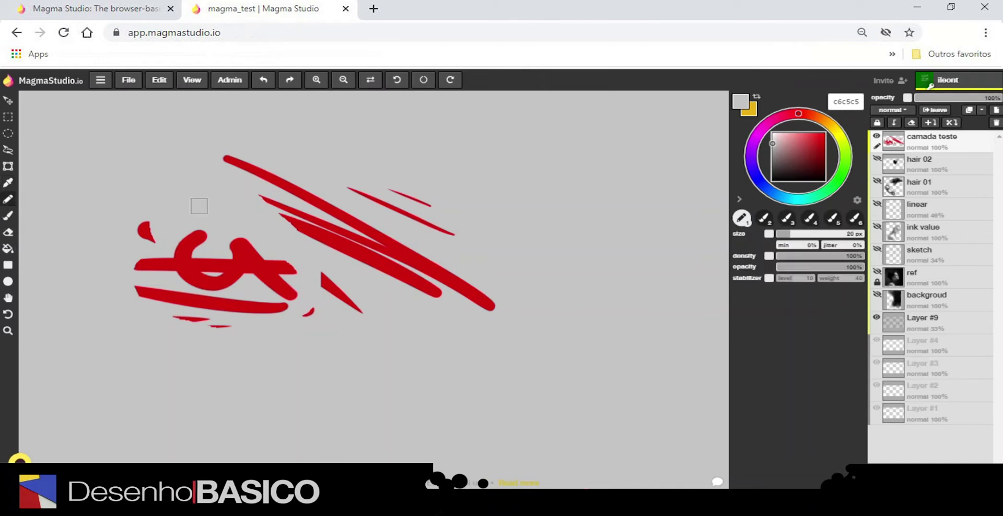
pyautogui.click(842, 178)
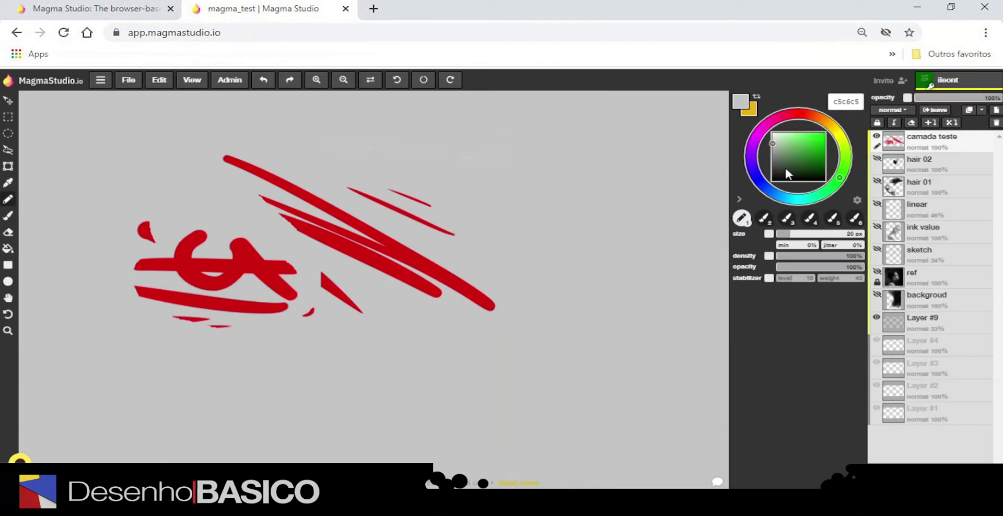
pyautogui.click(818, 141)
pyautogui.moveTo(479, 159); pyautogui.dragTo(252, 185)
pyautogui.moveTo(208, 137); pyautogui.dragTo(214, 230)
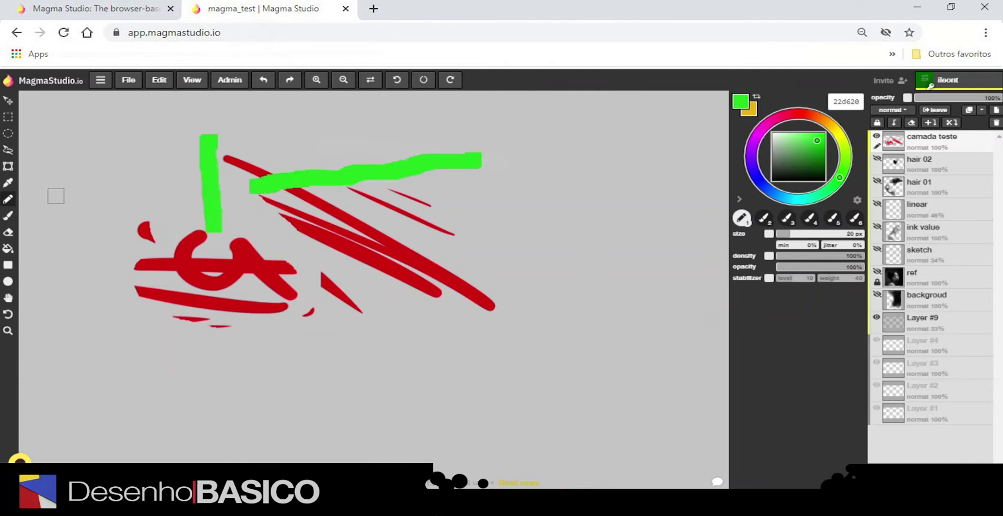
pyautogui.click(8, 215)
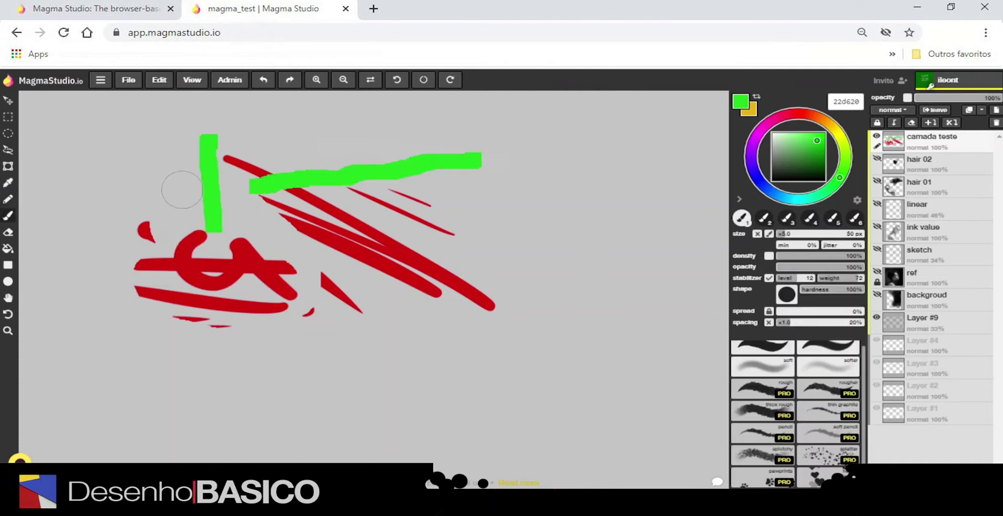
pyautogui.moveTo(355, 232); pyautogui.dragTo(81, 163)
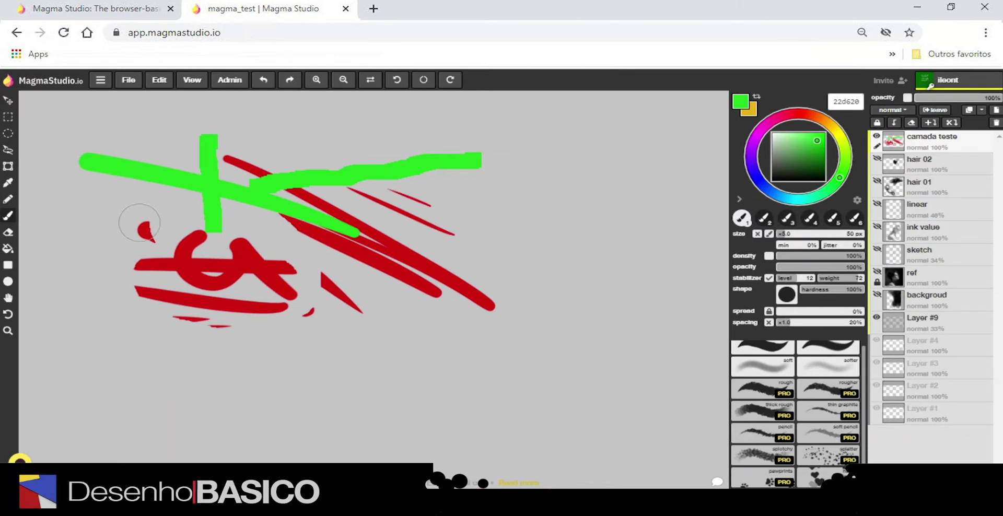
# Step: Partly erase the crossing green and red strokes in the middle of the drawing with the Eraser at 50% opacity
pyautogui.click(8, 233)
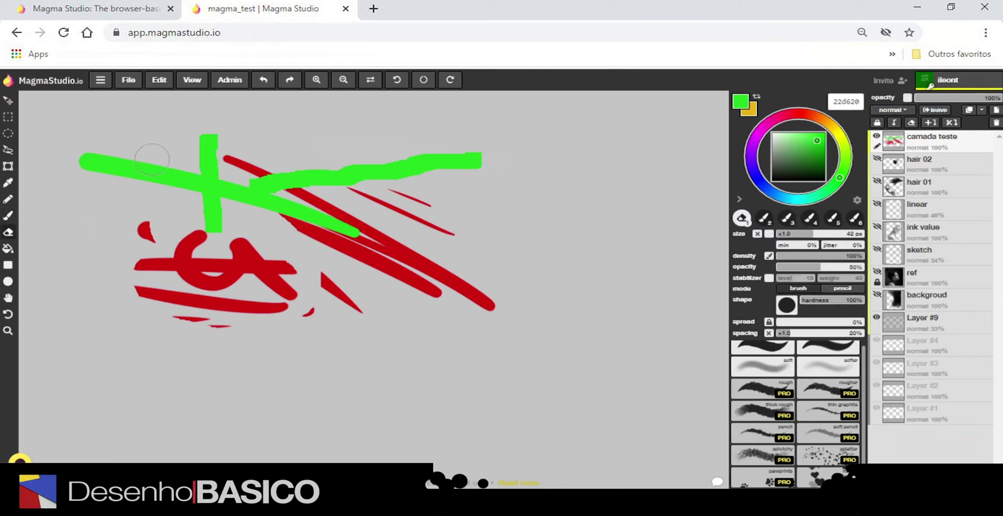
pyautogui.moveTo(175, 157)
pyautogui.mouseDown()
pyautogui.moveTo(319, 204)
pyautogui.moveTo(355, 236)
pyautogui.mouseUp()
pyautogui.moveTo(209, 144)
pyautogui.mouseDown()
pyautogui.moveTo(281, 189)
pyautogui.moveTo(211, 165)
pyautogui.moveTo(339, 243)
pyautogui.moveTo(219, 172)
pyautogui.moveTo(355, 245)
pyautogui.moveTo(392, 238)
pyautogui.moveTo(286, 223)
pyautogui.moveTo(291, 162)
pyautogui.moveTo(292, 222)
pyautogui.moveTo(293, 170)
pyautogui.moveTo(293, 209)
pyautogui.moveTo(284, 183)
pyautogui.mouseUp()
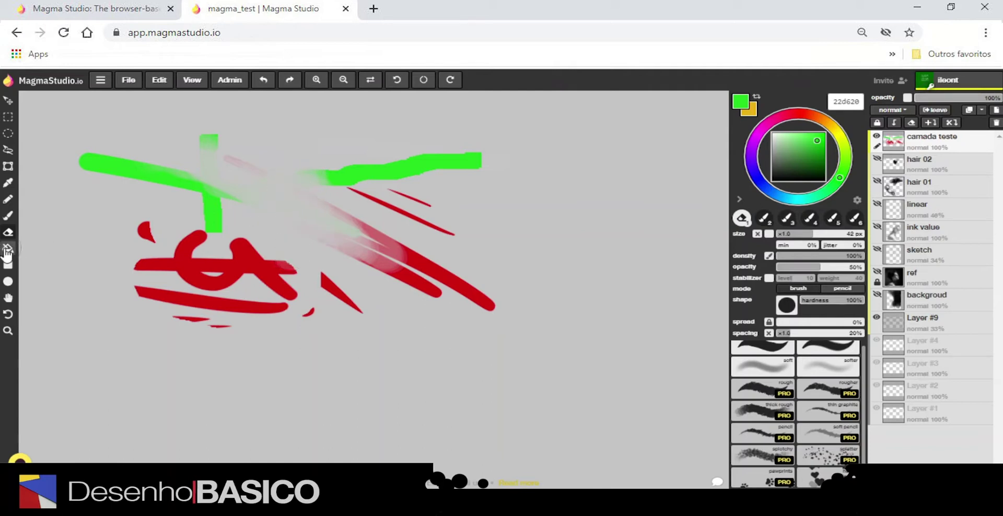
# Step: Fill the empty canvas around the strokes with green using the Fill tool, and undo the fill
pyautogui.click(8, 249)
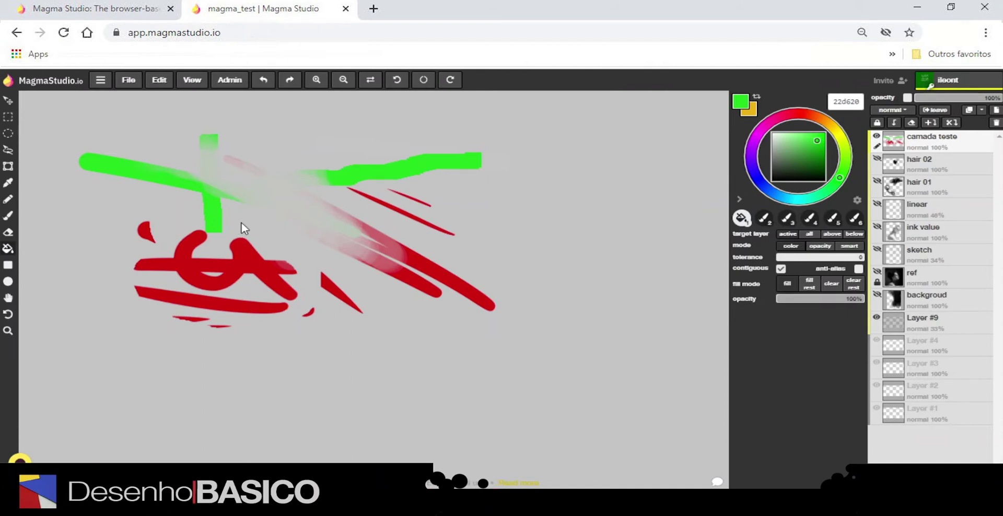
pyautogui.click(46, 257)
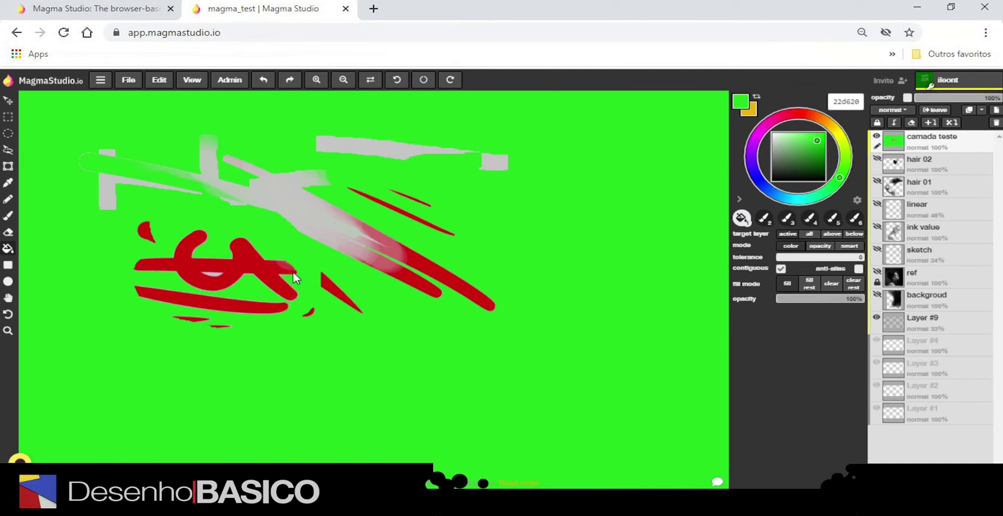
pyautogui.hotkey('ctrl', 'z')
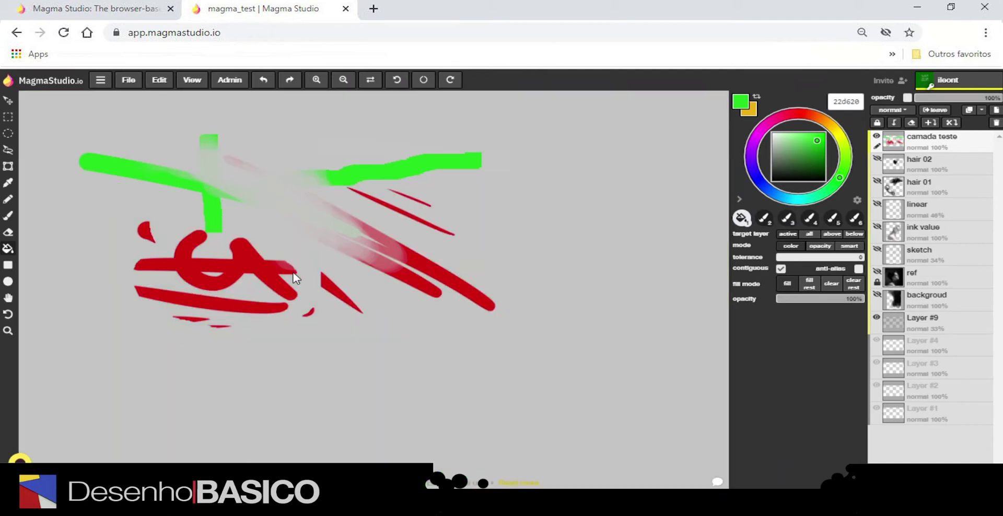
# Step: Draw a filled green rectangle over the strokes, and a filled blue (2d20d6) ellipse overlapping its lower right corner
pyautogui.click(8, 266)
pyautogui.moveTo(107, 180); pyautogui.dragTo(204, 262)
pyautogui.click(7, 282)
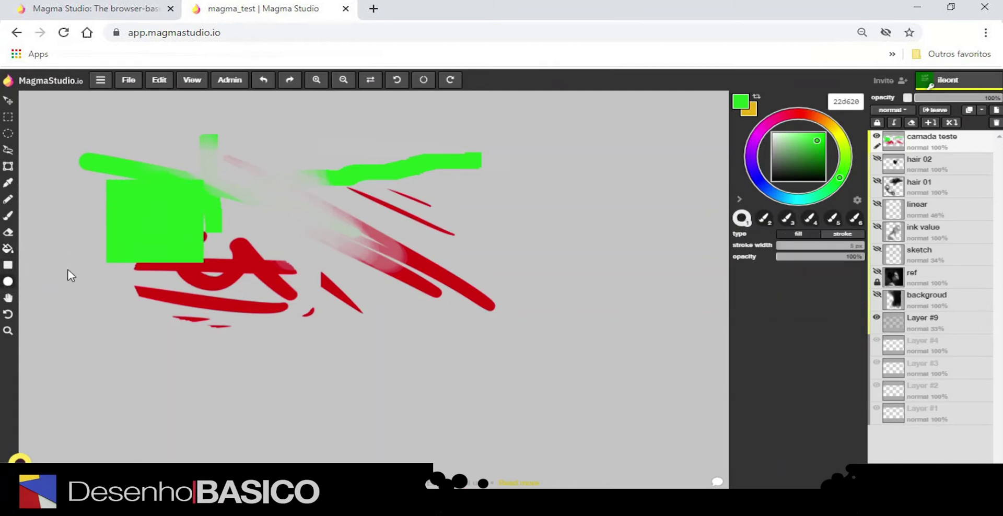
pyautogui.click(755, 178)
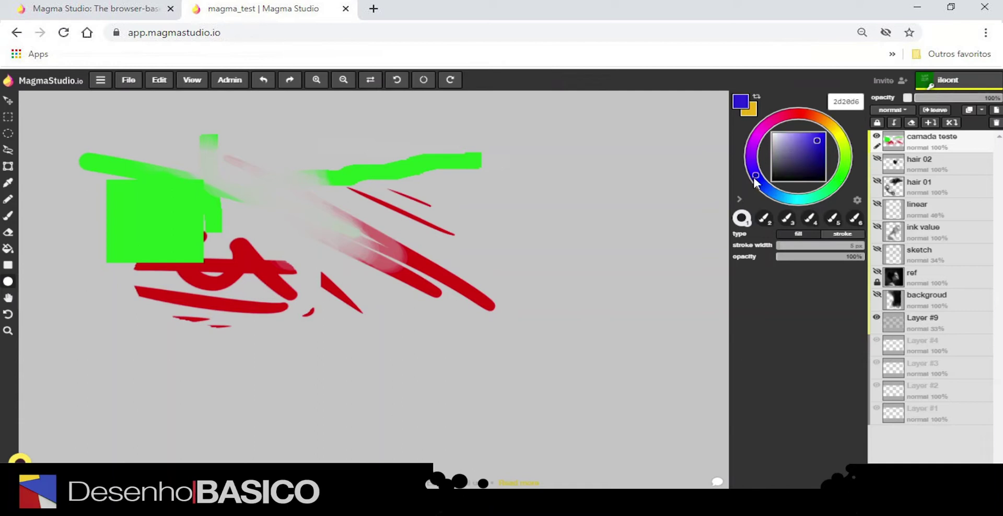
pyautogui.moveTo(172, 218); pyautogui.dragTo(261, 308)
# Step: Pan the canvas slightly to the right with the Hand tool, and rotate the view counter-clockwise with the Rotate tool
pyautogui.click(8, 298)
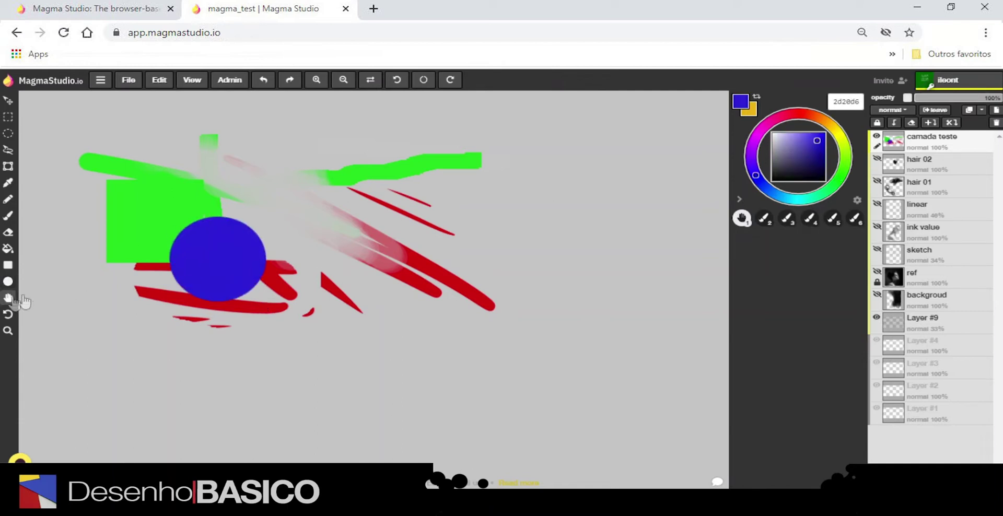
pyautogui.moveTo(283, 246)
pyautogui.mouseDown()
pyautogui.moveTo(204, 238)
pyautogui.moveTo(326, 240)
pyautogui.moveTo(322, 334)
pyautogui.moveTo(467, 345)
pyautogui.moveTo(318, 269)
pyautogui.moveTo(332, 249)
pyautogui.mouseUp()
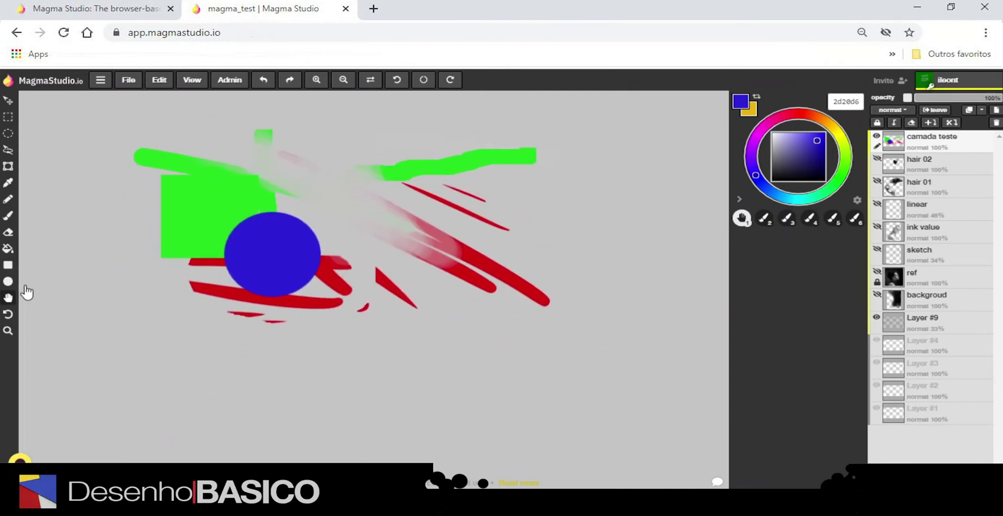
pyautogui.click(7, 314)
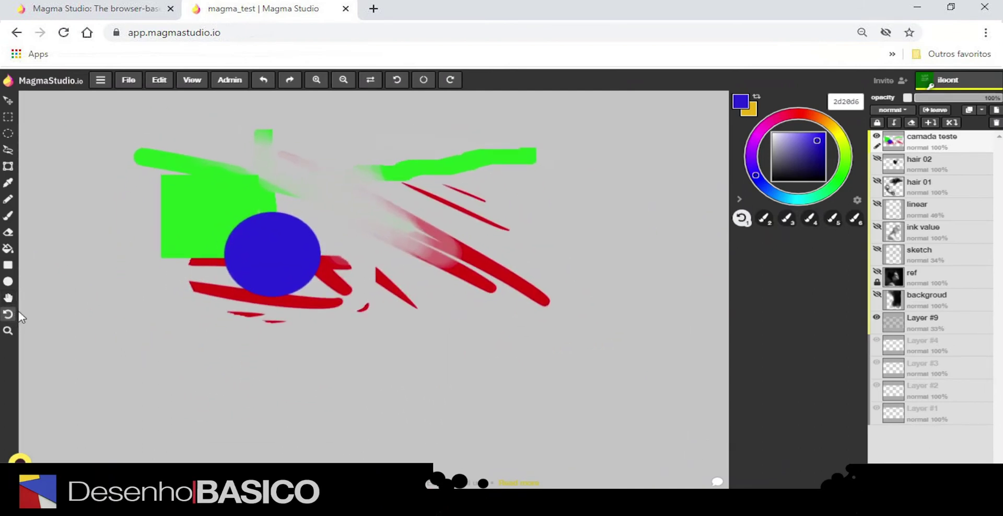
pyautogui.moveTo(375, 293); pyautogui.dragTo(373, 290)
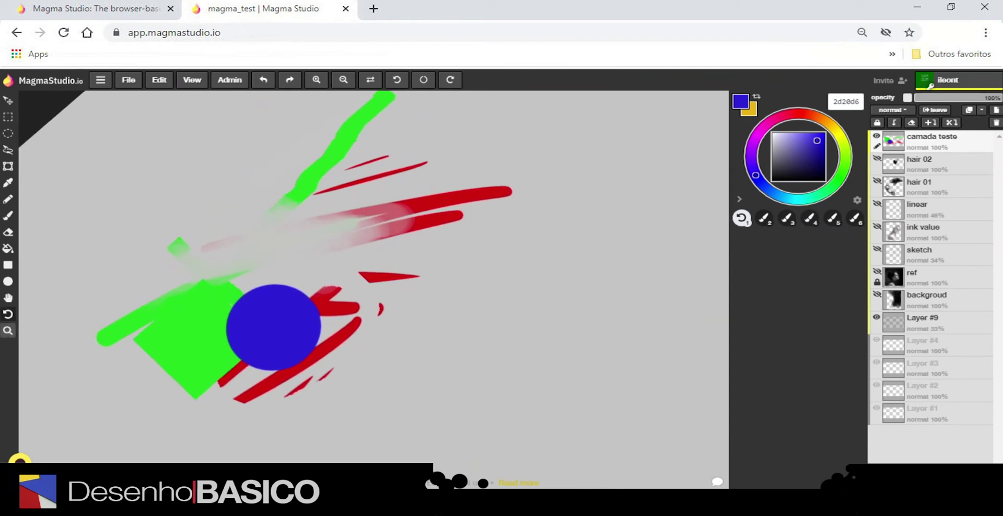
# Step: Zoom in and out on the rotated drawing with the Zoom tool to check it at different magnifications
pyautogui.click(8, 331)
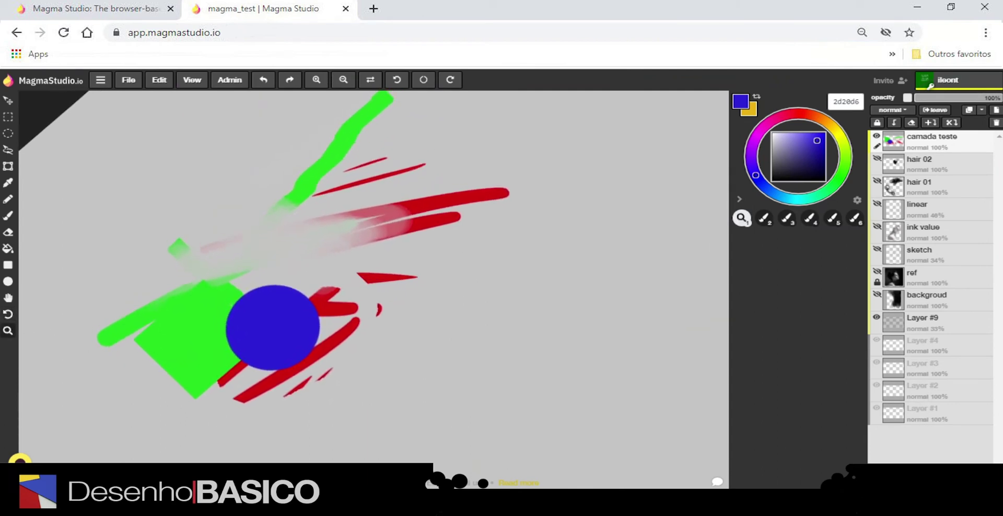
pyautogui.scroll(3, 209, 340)
pyautogui.scroll(-6, 209, 340)
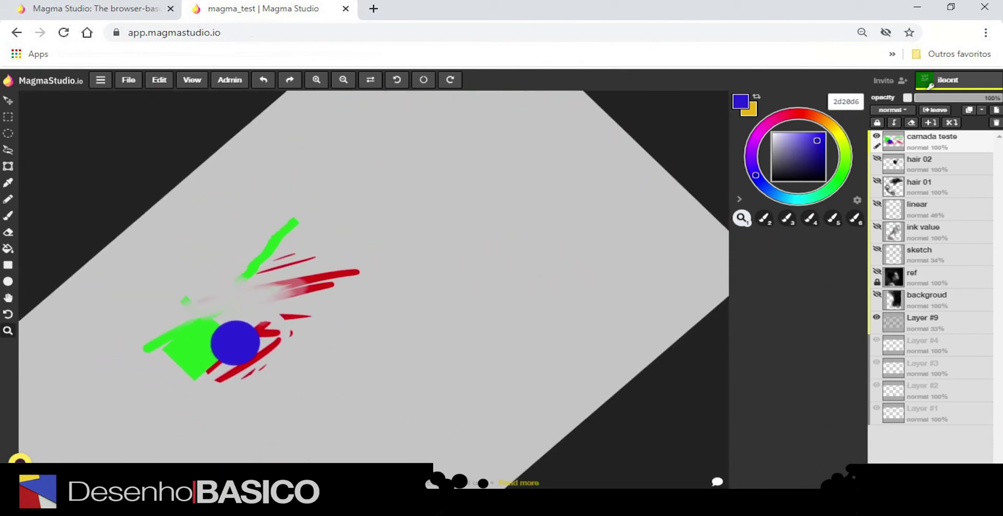
pyautogui.scroll(5, 192, 359)
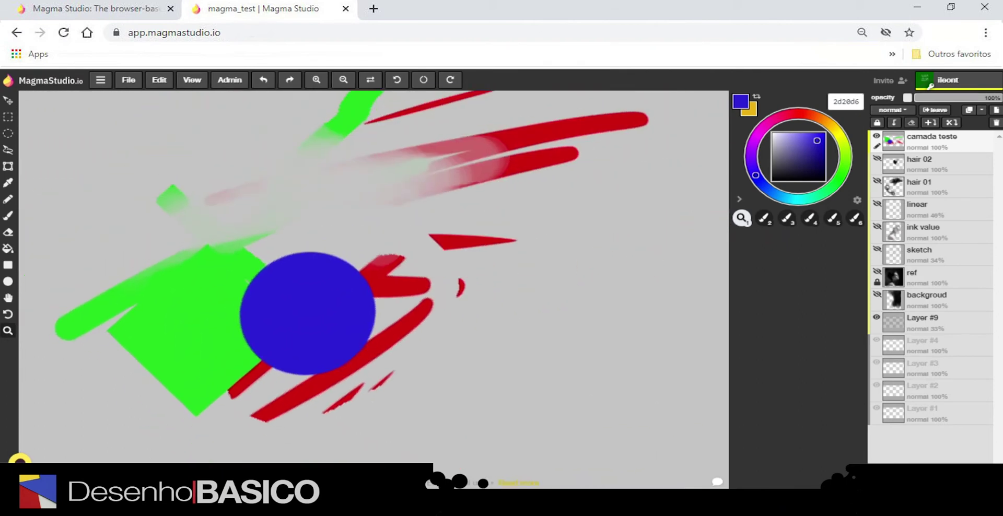
pyautogui.scroll(-5, 308, 313)
pyautogui.scroll(5, 308, 313)
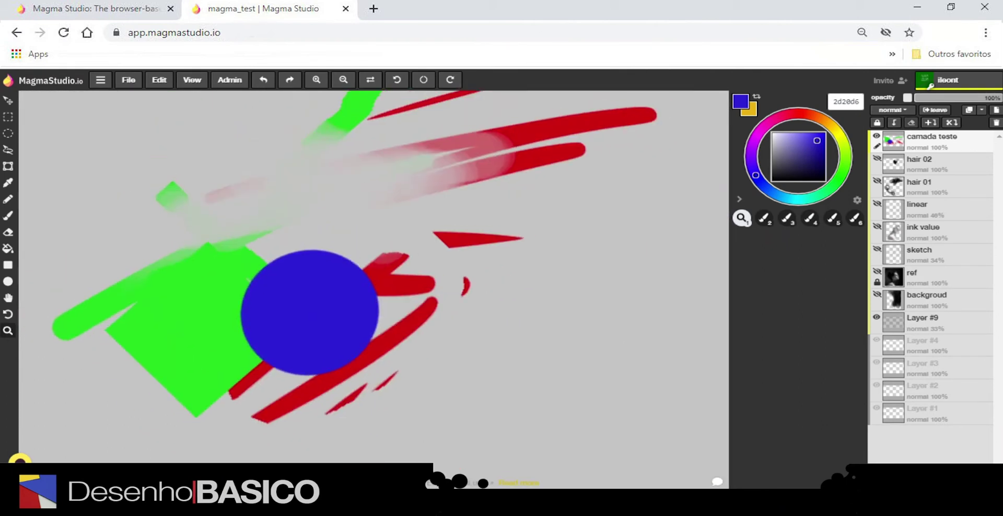
pyautogui.scroll(-4, 195, 360)
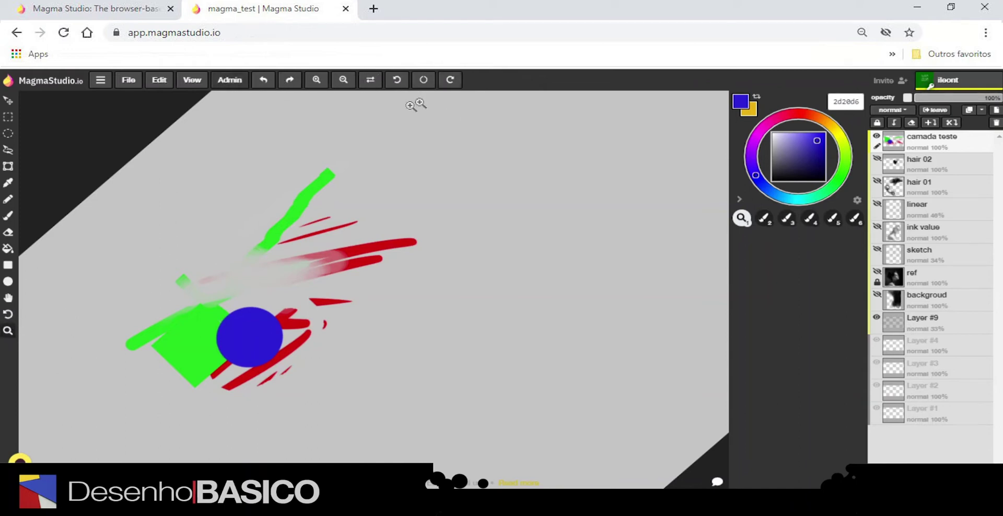
# Step: Undo the blue ellipse and redo it
pyautogui.click(264, 81)
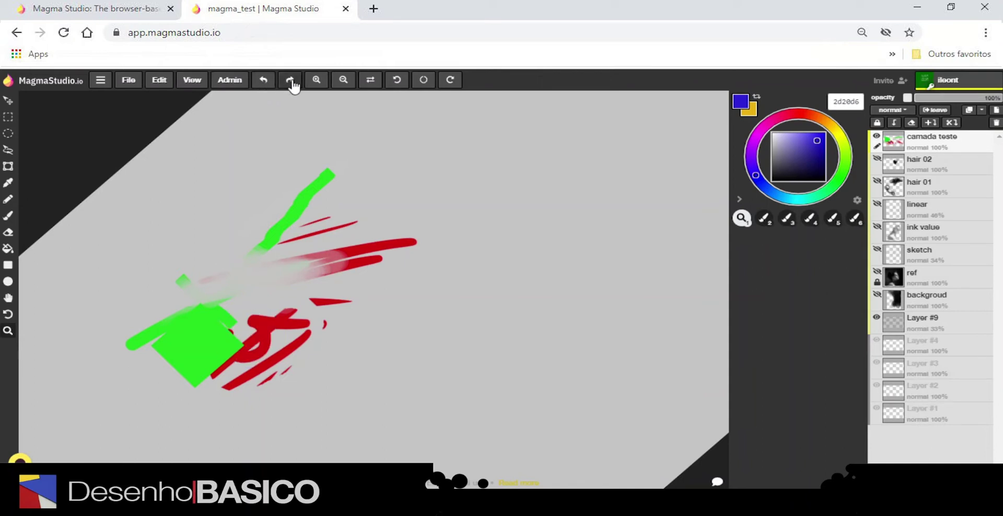
pyautogui.click(290, 81)
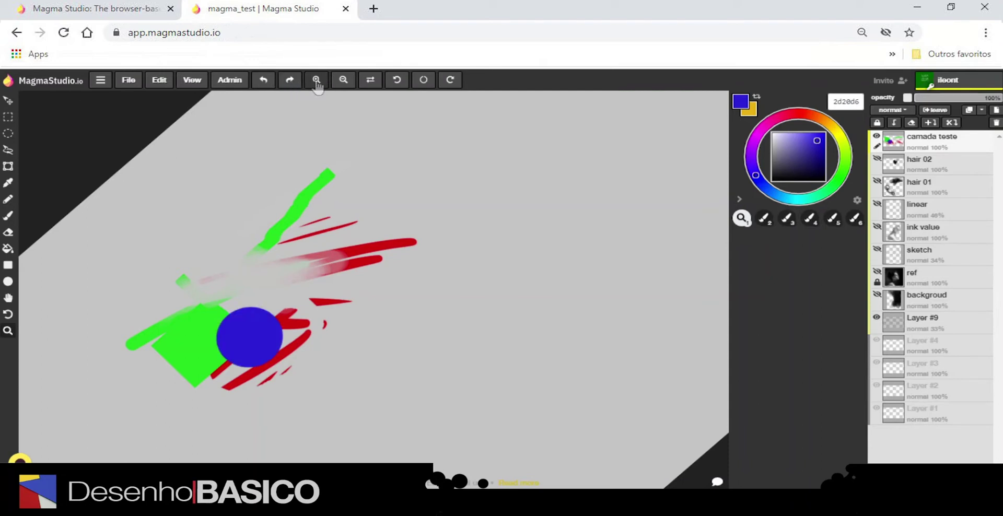
# Step: Try the zoom-in and zoom-out commands on the canvas, and flip the view horizontally and back
pyautogui.click(316, 81)
pyautogui.click(317, 81)
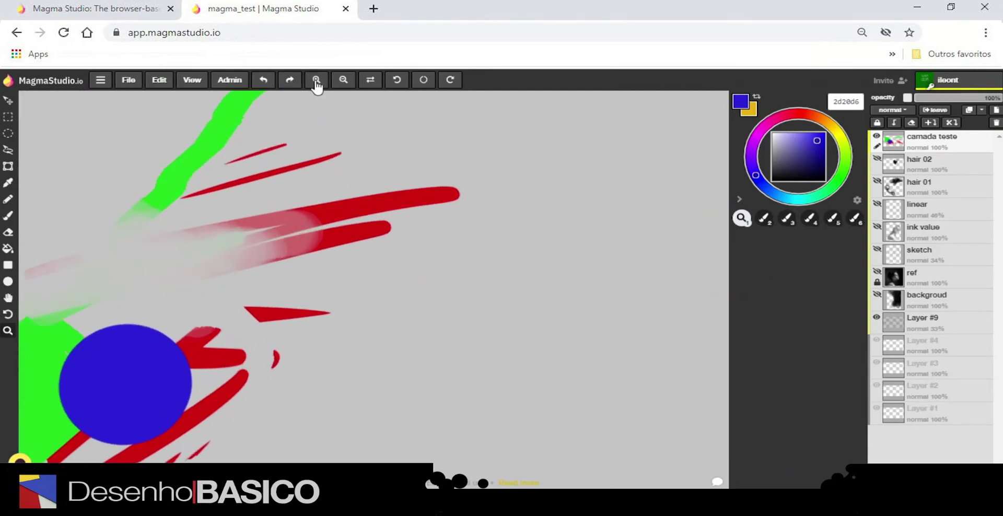
pyautogui.click(342, 81)
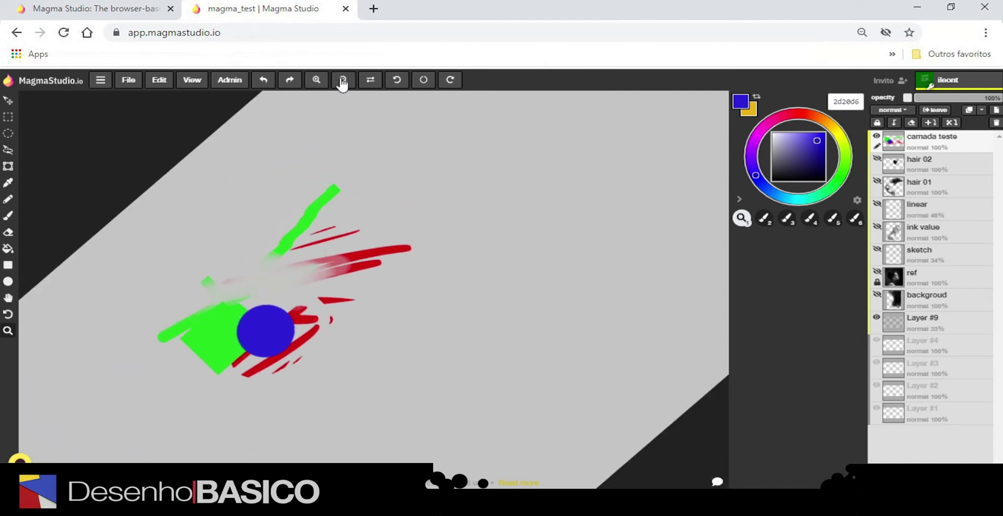
pyautogui.click(317, 81)
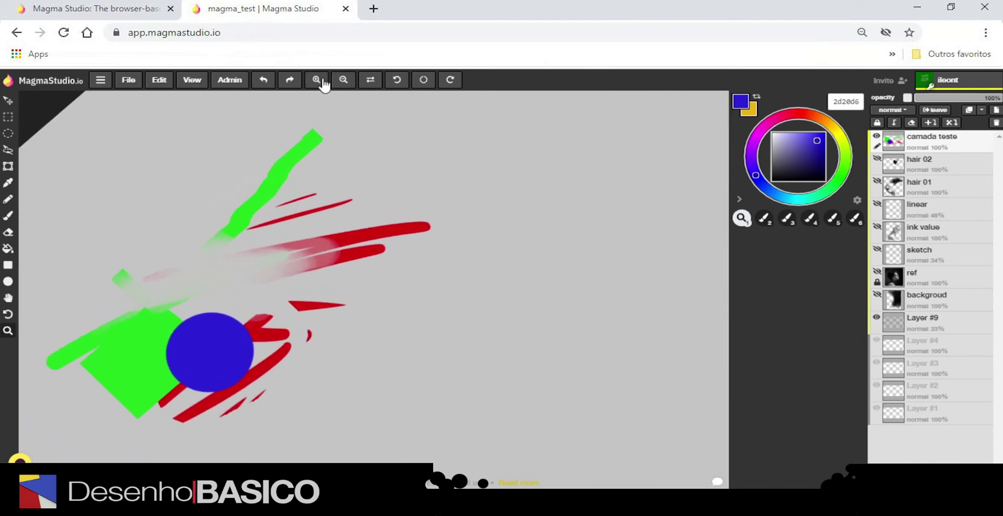
pyautogui.click(344, 81)
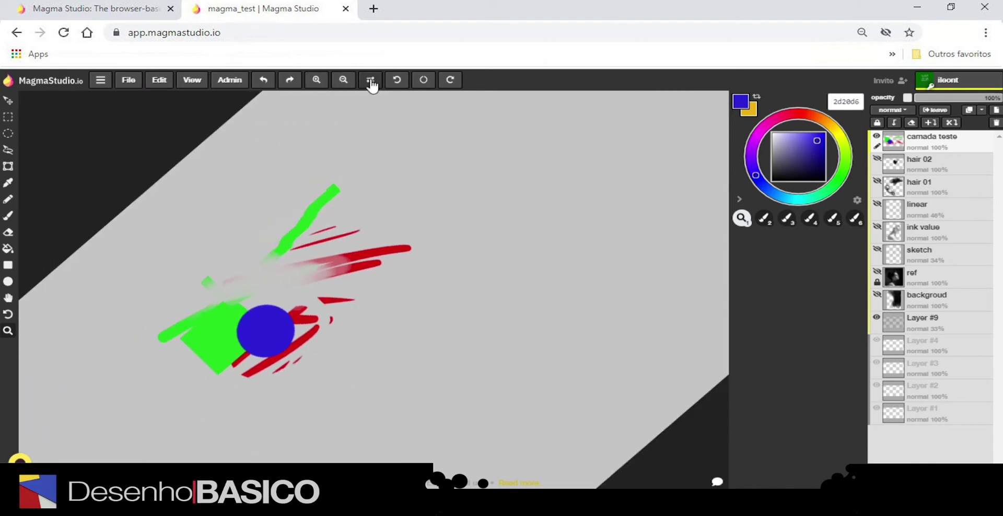
pyautogui.click(371, 81)
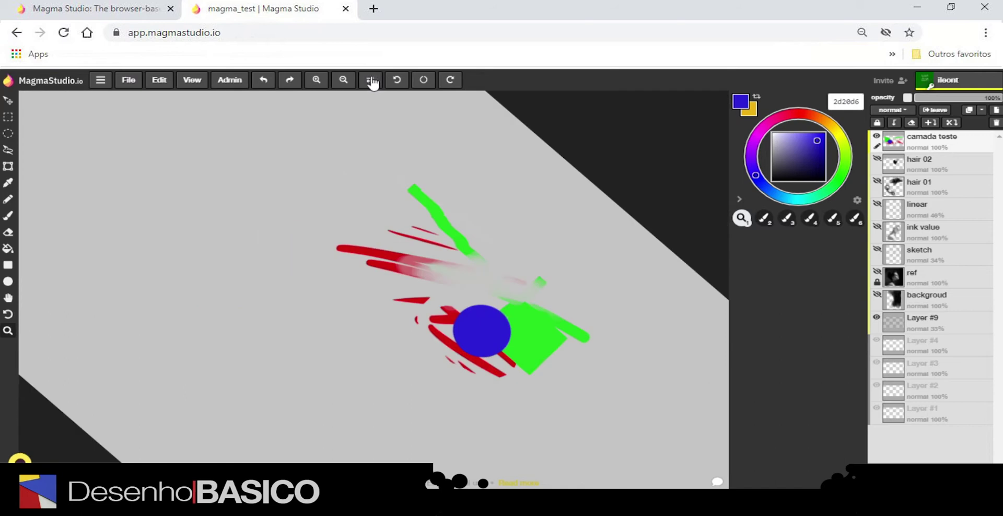
pyautogui.click(371, 81)
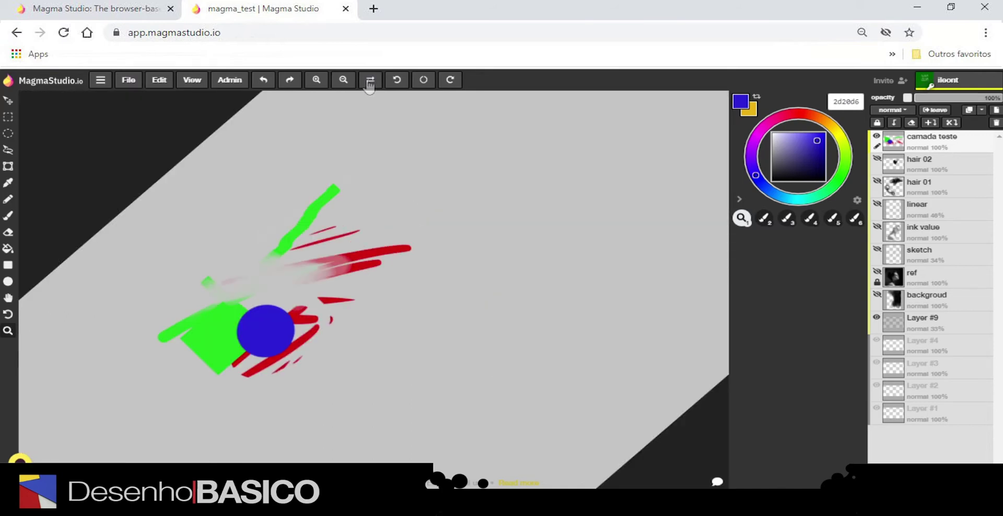
# Step: Flip the canvas view horizontally several times to check the drawing mirrored, and return it to the original orientation
pyautogui.click(370, 81)
pyautogui.click(371, 82)
pyautogui.click(371, 82)
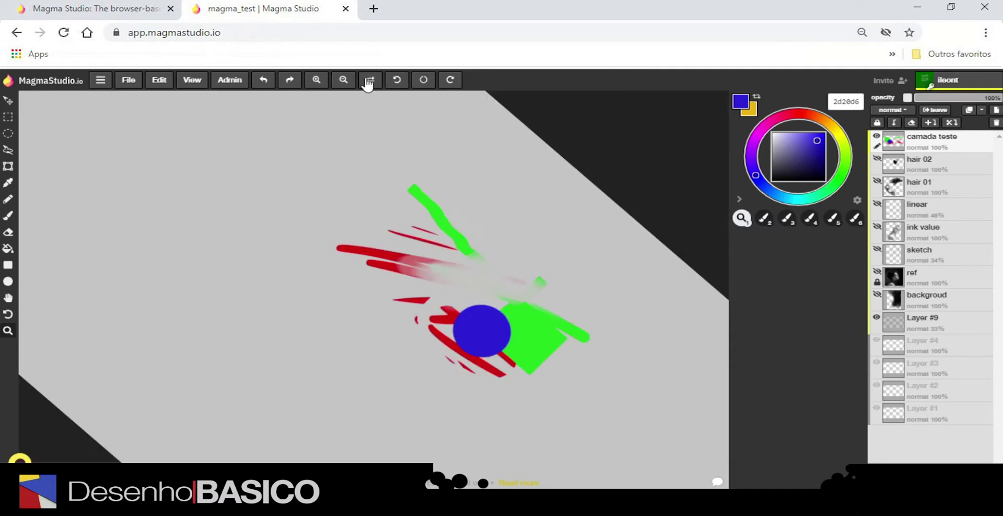
pyautogui.click(370, 82)
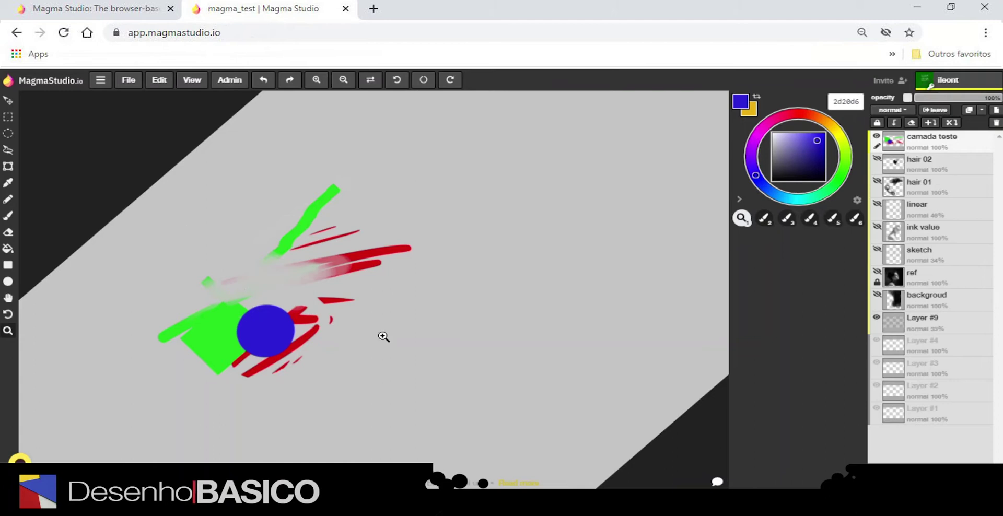
pyautogui.click(371, 82)
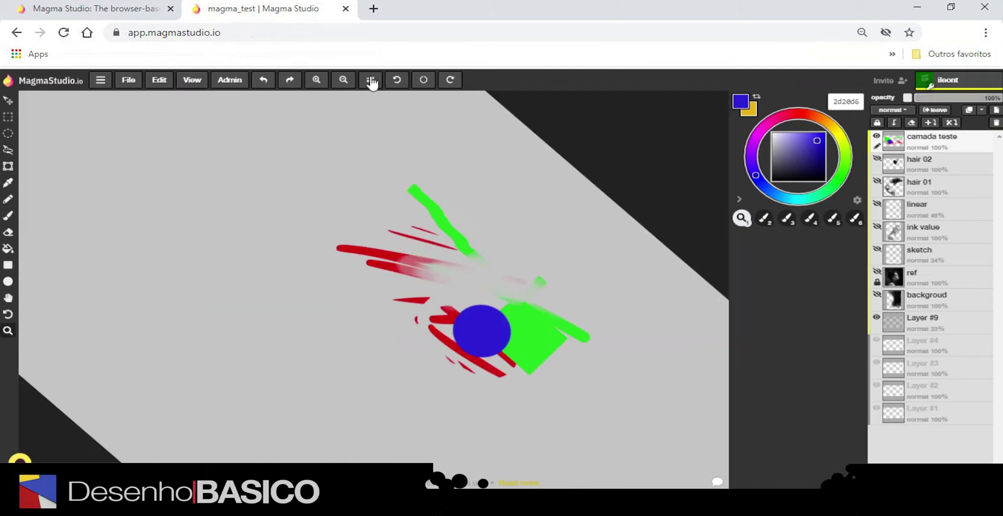
pyautogui.click(371, 82)
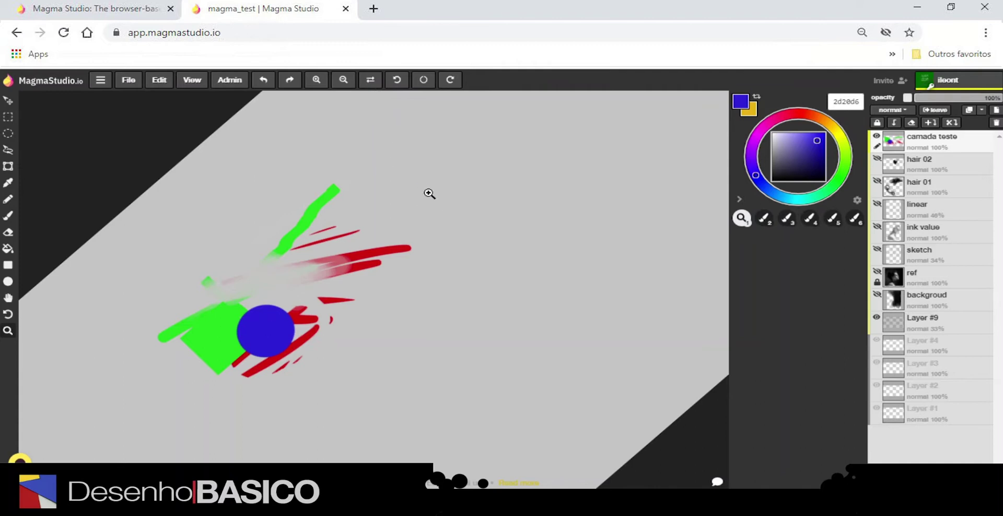
# Step: Try rotating the view clockwise and counter-clockwise in increments, and reset the rotation so the canvas is level
pyautogui.click(397, 81)
pyautogui.click(421, 81)
pyautogui.click(450, 81)
pyautogui.click(450, 81)
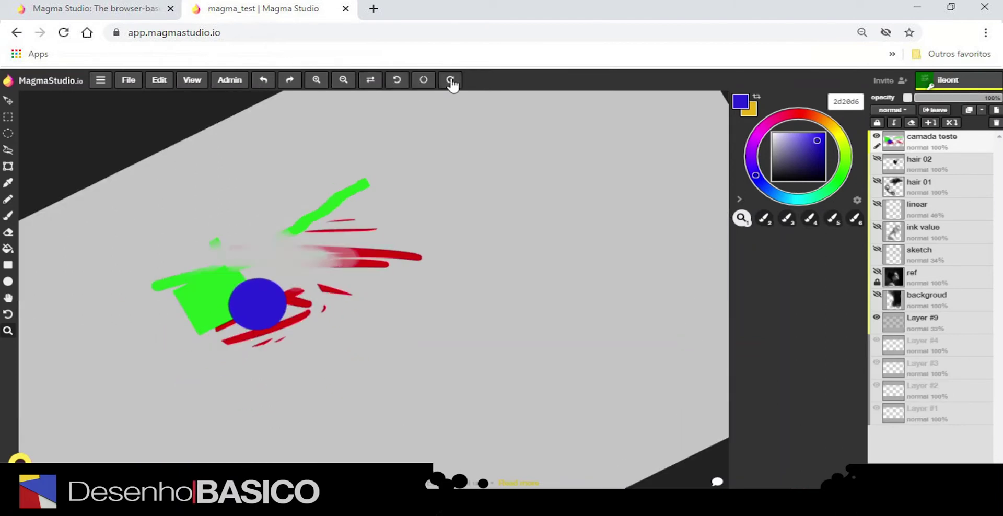
pyautogui.click(451, 81)
pyautogui.click(451, 81)
pyautogui.click(450, 81)
pyautogui.click(397, 81)
pyautogui.click(397, 81)
pyautogui.click(397, 81)
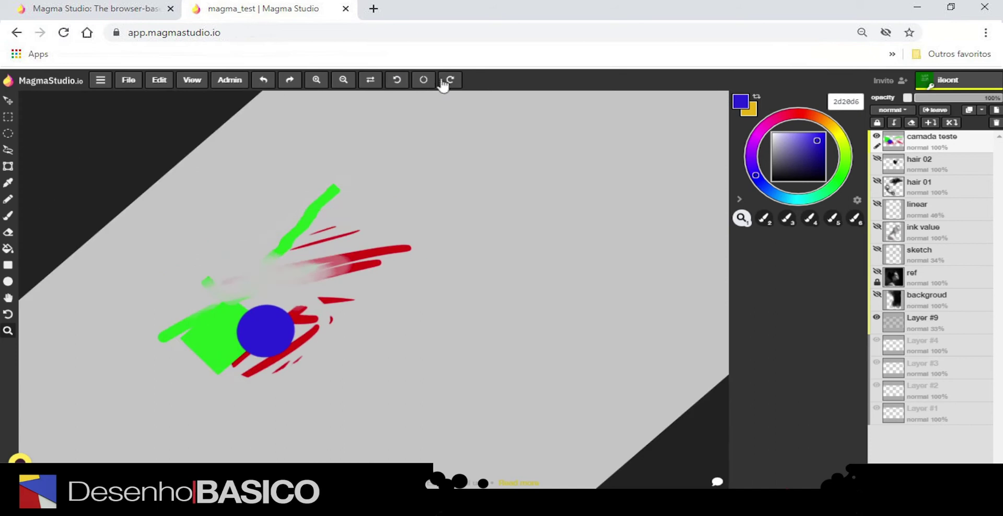
pyautogui.click(450, 80)
pyautogui.click(398, 82)
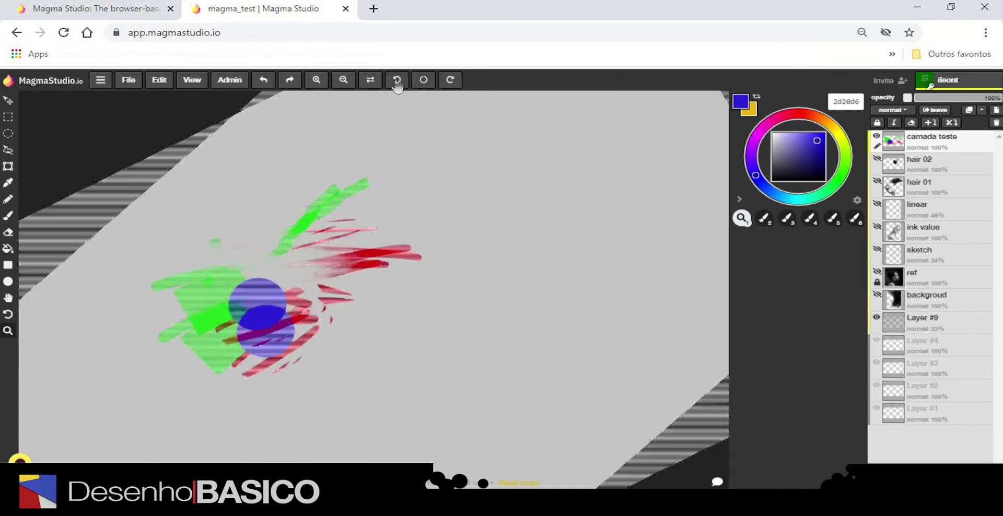
pyautogui.click(424, 80)
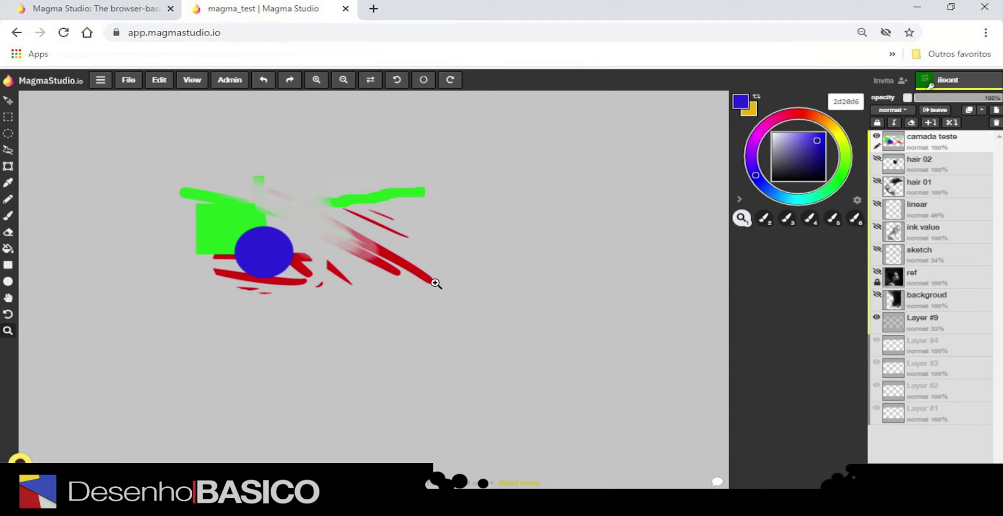
# Step: Activate the Brush tool, and try the single-column panel layout before switching back to two columns
pyautogui.press('b')
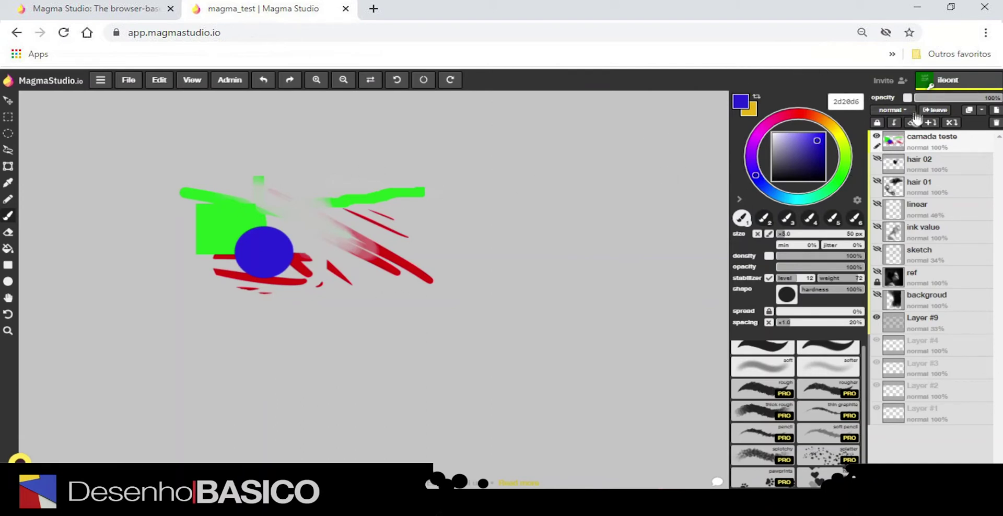
pyautogui.click(859, 203)
pyautogui.click(812, 282)
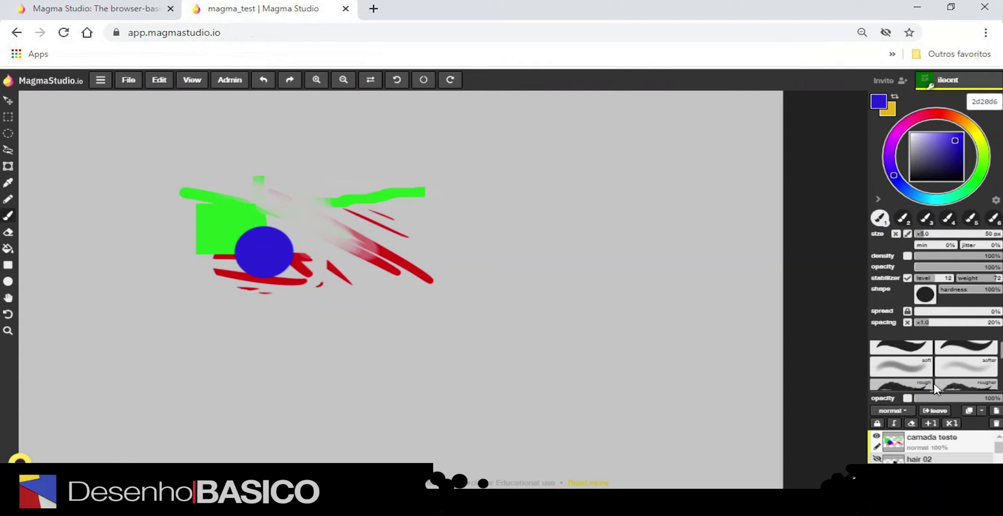
pyautogui.scroll(-1, 935, 397)
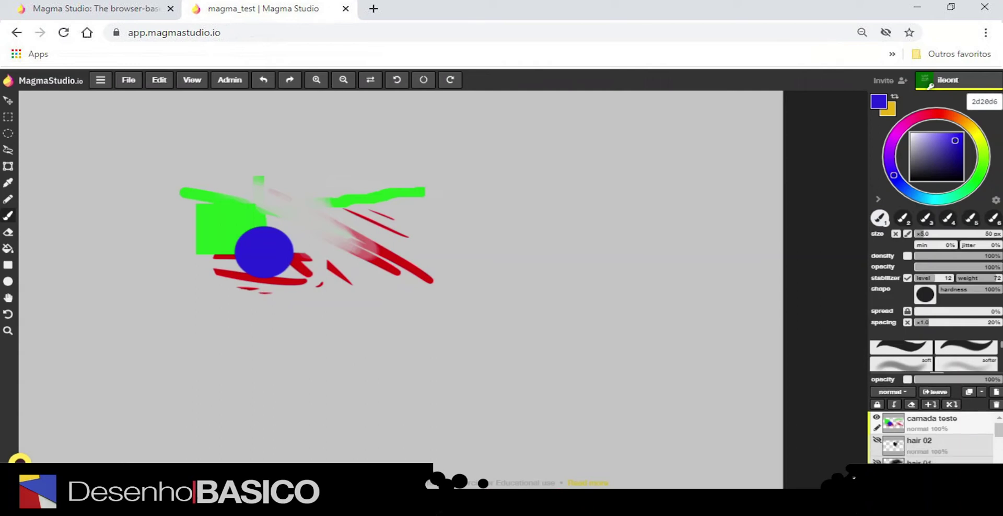
pyautogui.scroll(2, 935, 397)
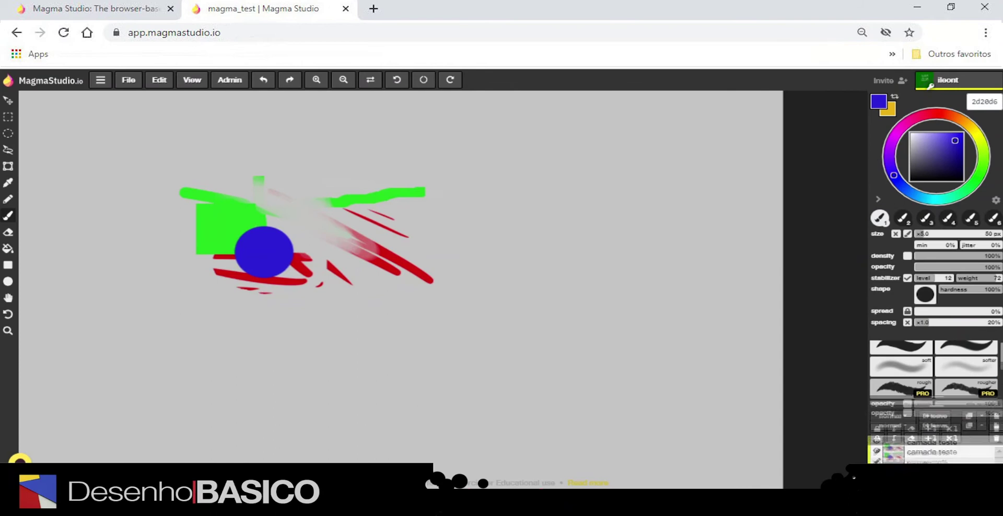
pyautogui.scroll(-1, 936, 397)
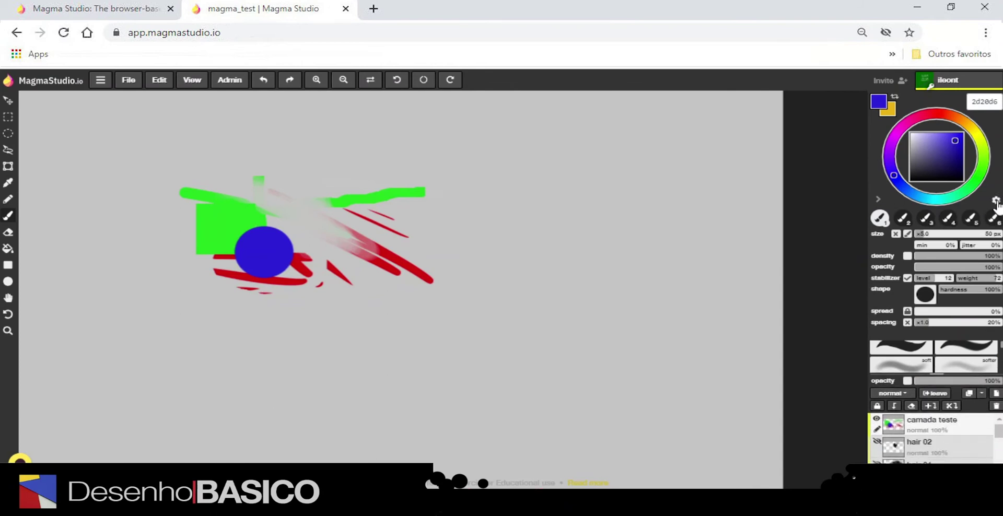
pyautogui.click(996, 200)
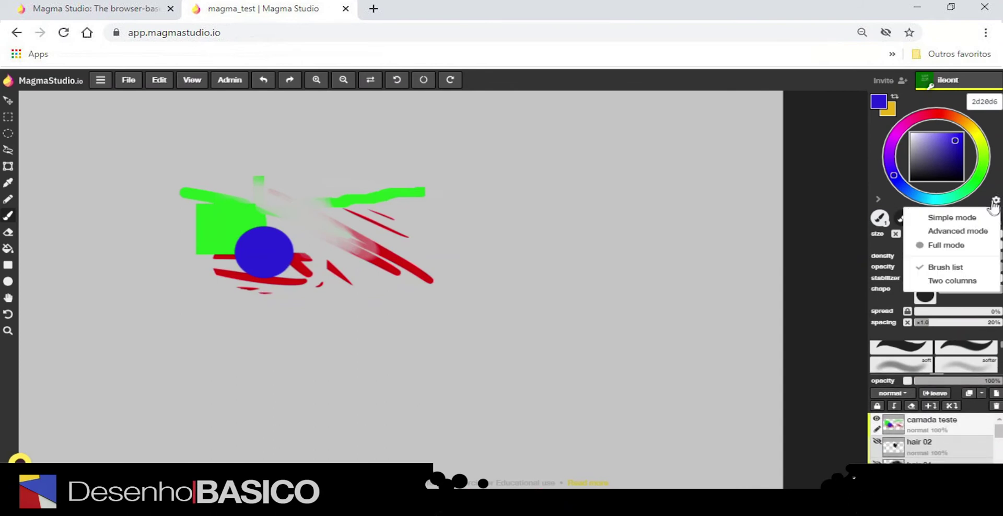
pyautogui.click(952, 282)
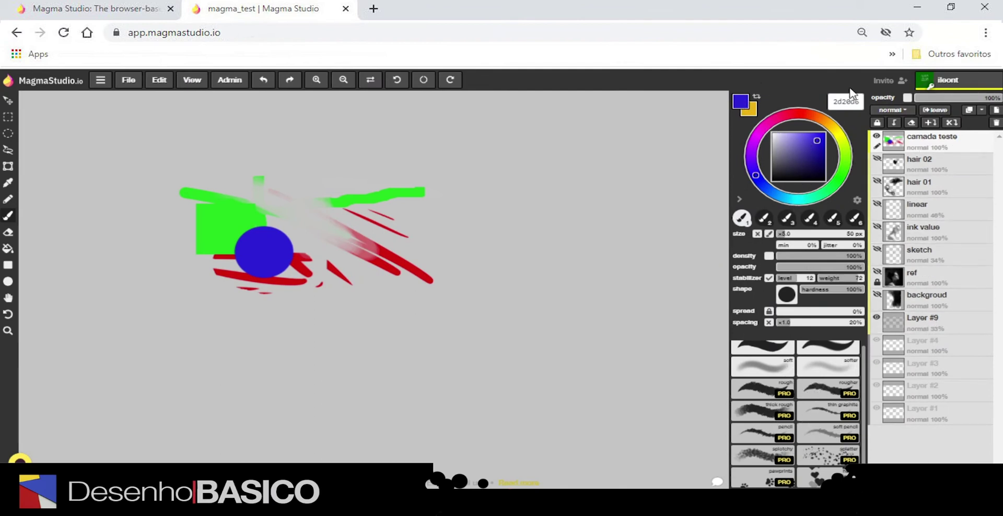
# Step: Try swapping the foreground and background colours, and set the foreground colour to bright magenta ff00dc
pyautogui.moveTo(755, 175)
pyautogui.mouseDown()
pyautogui.moveTo(778, 198)
pyautogui.moveTo(762, 183)
pyautogui.moveTo(753, 142)
pyautogui.mouseUp()
pyautogui.moveTo(801, 113); pyautogui.dragTo(834, 129)
pyautogui.click(763, 132)
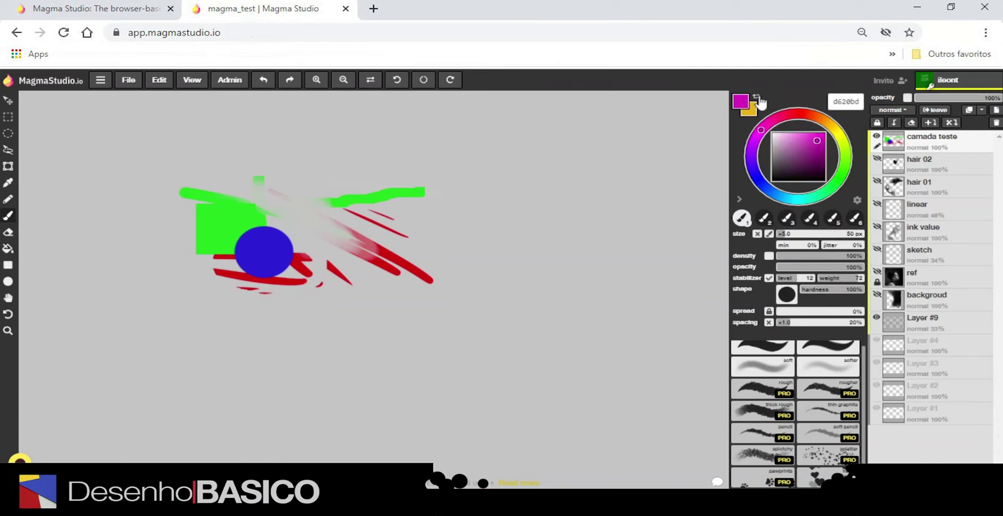
pyautogui.click(759, 98)
pyautogui.click(759, 99)
pyautogui.moveTo(823, 137)
pyautogui.mouseDown()
pyautogui.moveTo(784, 141)
pyautogui.moveTo(779, 180)
pyautogui.moveTo(819, 134)
pyautogui.moveTo(809, 153)
pyautogui.moveTo(793, 144)
pyautogui.moveTo(828, 132)
pyautogui.moveTo(853, 144)
pyautogui.mouseUp()
# Step: Paint diagonal magenta strokes beside the drawing with size pressure on, off and on again to compare stroke widths
pyautogui.moveTo(579, 272); pyautogui.dragTo(417, 156)
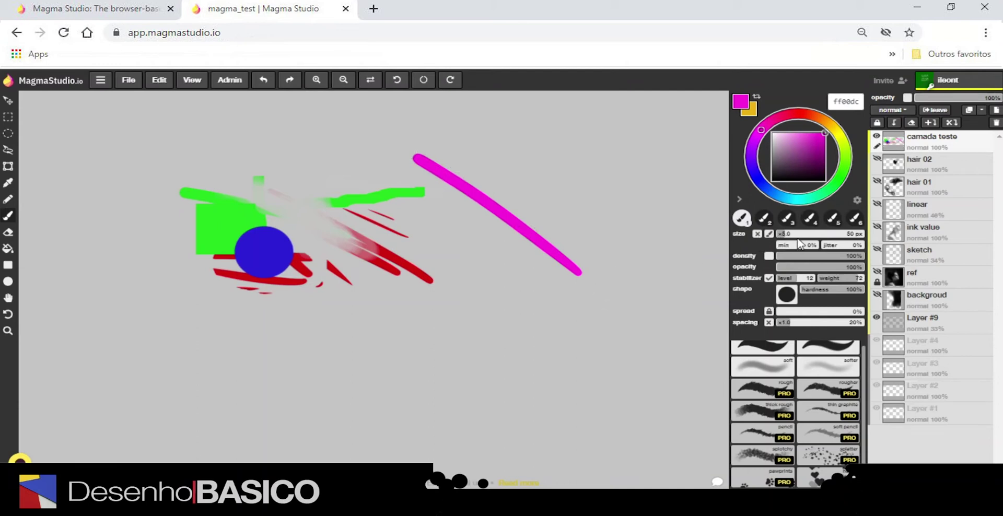
pyautogui.click(769, 234)
pyautogui.moveTo(641, 242); pyautogui.dragTo(515, 167)
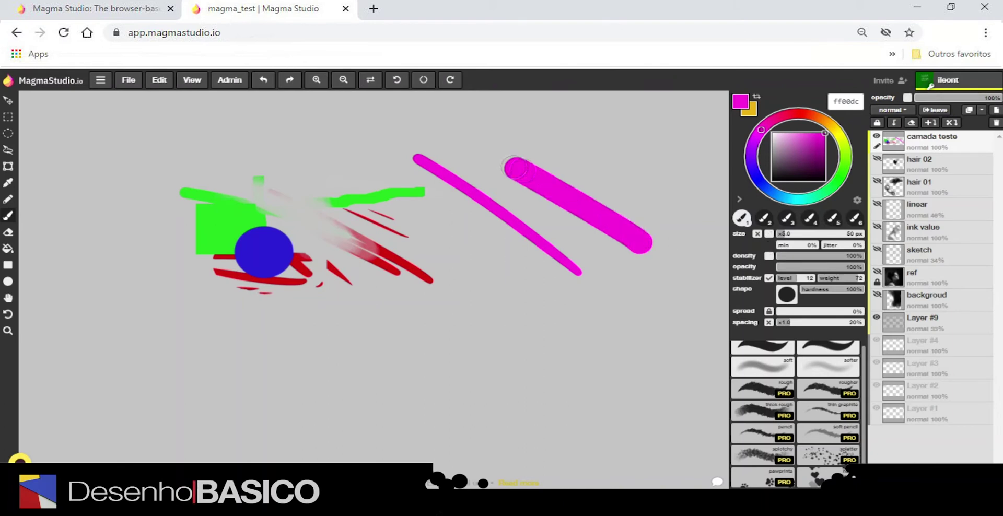
pyautogui.moveTo(654, 286); pyautogui.dragTo(534, 214)
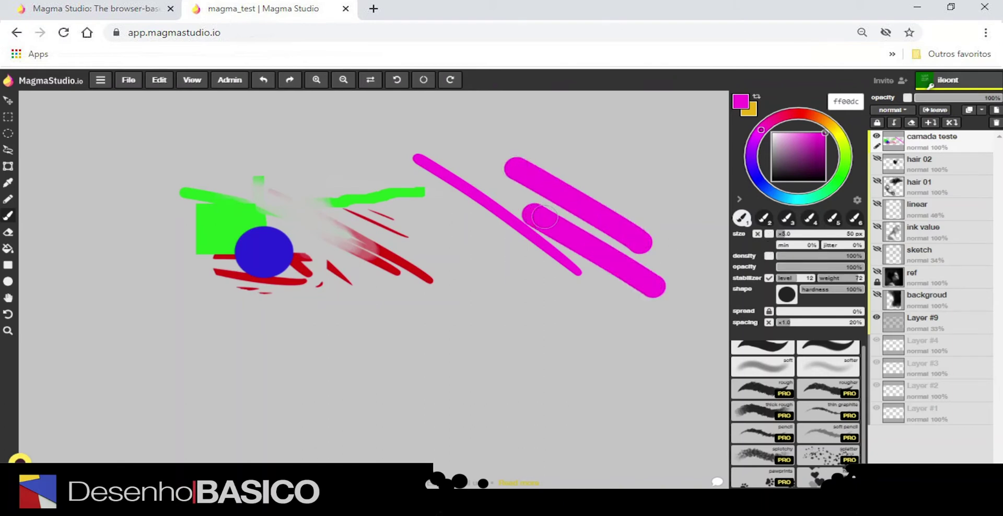
pyautogui.click(769, 234)
pyautogui.moveTo(673, 232)
pyautogui.mouseDown()
pyautogui.moveTo(543, 140)
pyautogui.moveTo(657, 223)
pyautogui.moveTo(592, 179)
pyautogui.mouseUp()
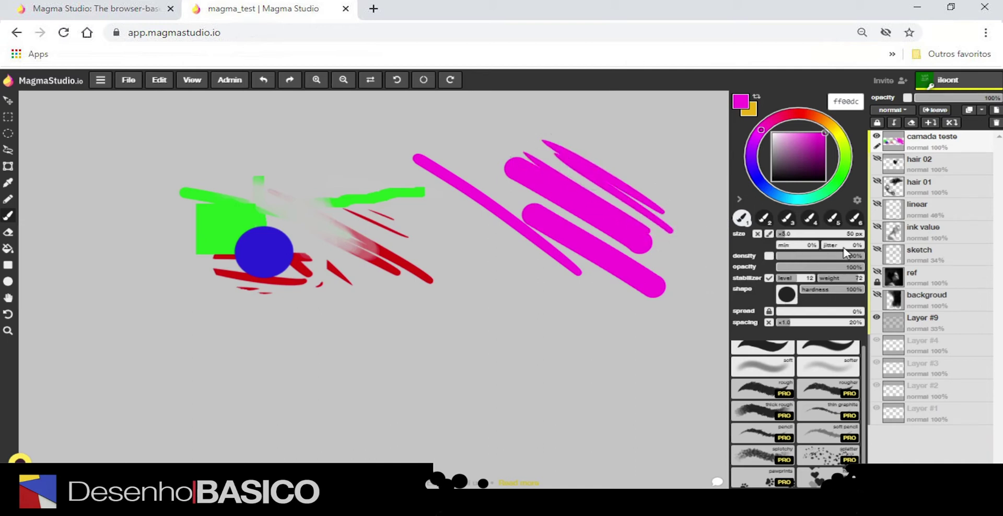
# Step: Paint diagonal test strokes below the thick magenta ones, first with density pressure enabled and again with it disabled
pyautogui.click(769, 256)
pyautogui.moveTo(554, 337); pyautogui.dragTo(386, 200)
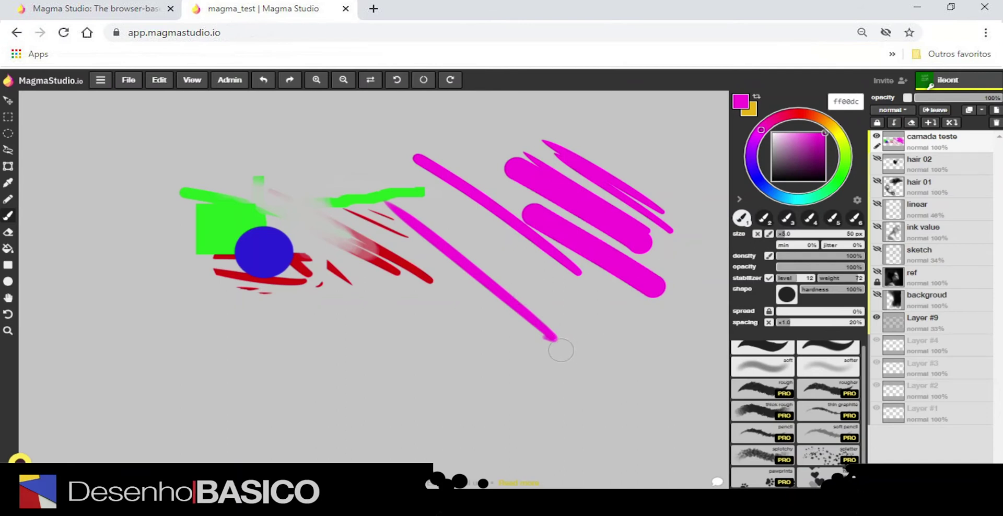
pyautogui.moveTo(625, 347); pyautogui.dragTo(492, 251)
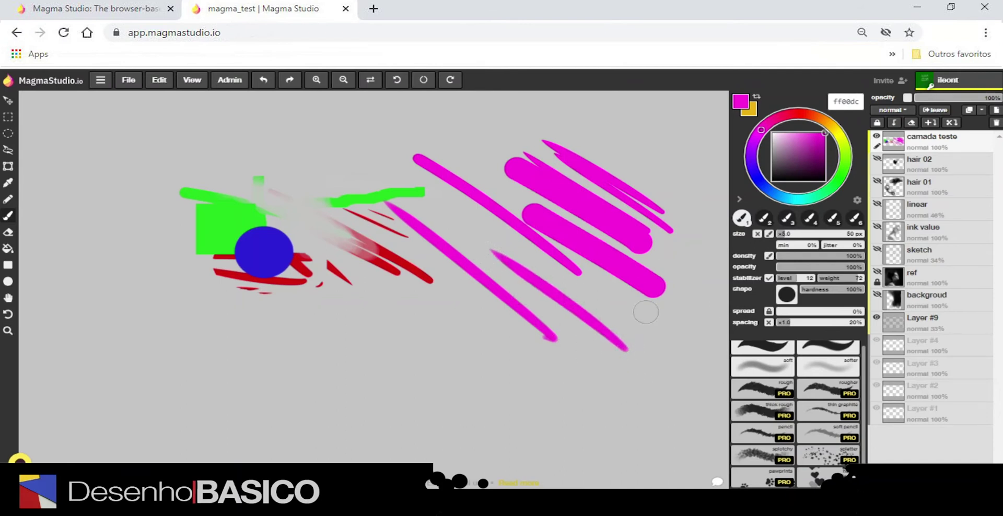
pyautogui.click(769, 257)
pyautogui.moveTo(606, 357); pyautogui.dragTo(506, 274)
pyautogui.moveTo(648, 342); pyautogui.dragTo(499, 247)
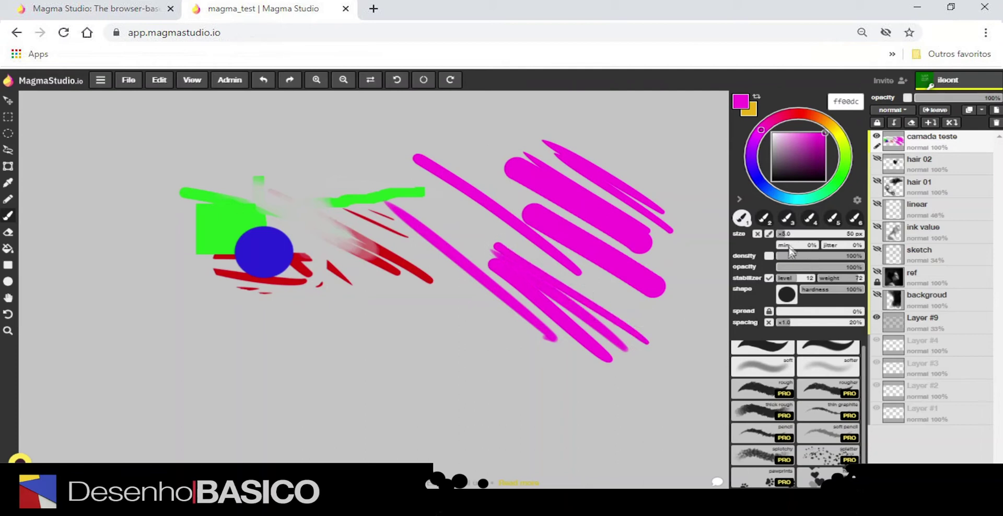
# Step: Enable density pressure, paint test strokes at 39% and 75% density, and restore the density to 100%
pyautogui.click(769, 257)
pyautogui.moveTo(849, 260)
pyautogui.mouseDown()
pyautogui.moveTo(809, 276)
pyautogui.moveTo(812, 259)
pyautogui.mouseUp()
pyautogui.moveTo(354, 152)
pyautogui.mouseDown()
pyautogui.moveTo(468, 240)
pyautogui.moveTo(361, 154)
pyautogui.moveTo(465, 228)
pyautogui.moveTo(389, 178)
pyautogui.moveTo(414, 183)
pyautogui.mouseUp()
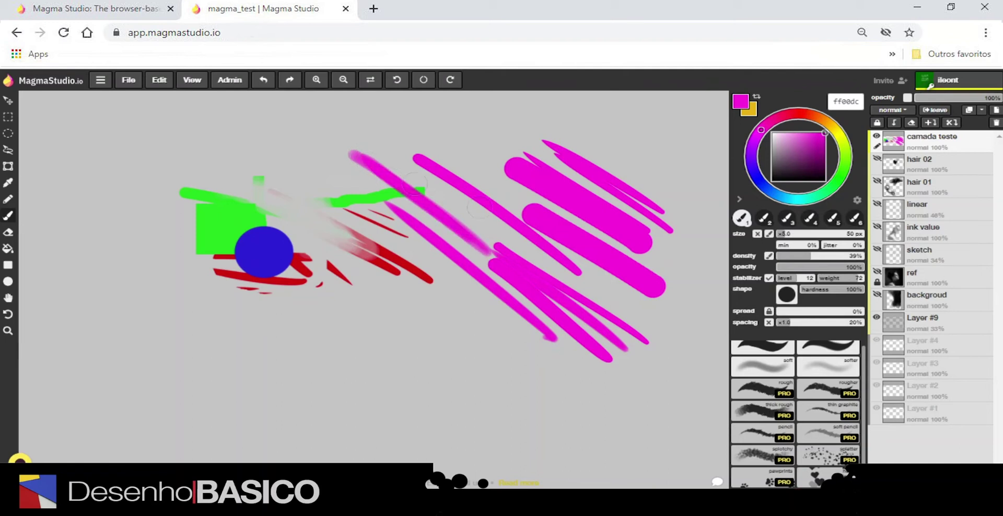
pyautogui.click(843, 260)
pyautogui.moveTo(410, 138); pyautogui.dragTo(522, 209)
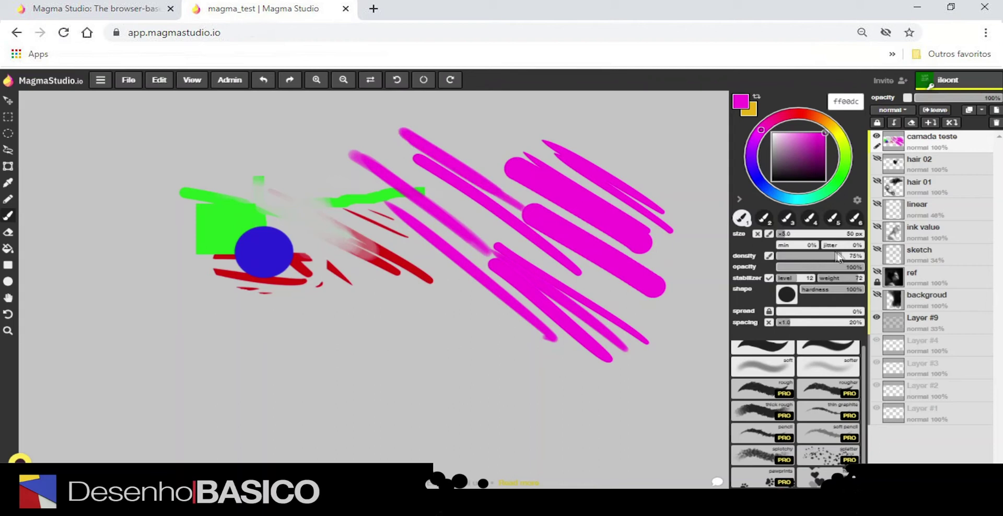
pyautogui.click(860, 256)
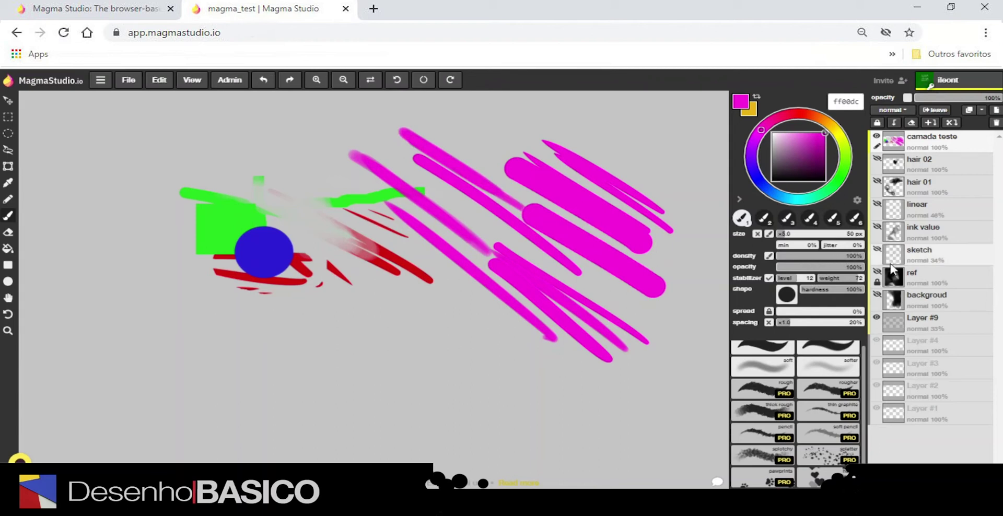
# Step: Paint translucent magenta strokes at 17% brush opacity among the existing strokes, and return the opacity to 100%
pyautogui.click(793, 267)
pyautogui.moveTo(611, 286)
pyautogui.mouseDown()
pyautogui.moveTo(544, 241)
pyautogui.moveTo(468, 222)
pyautogui.mouseUp()
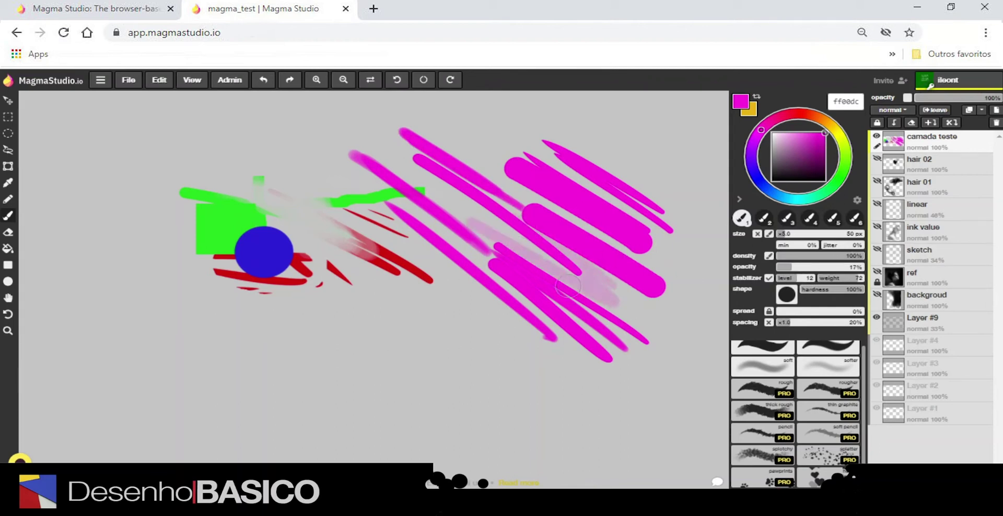
pyautogui.click(860, 267)
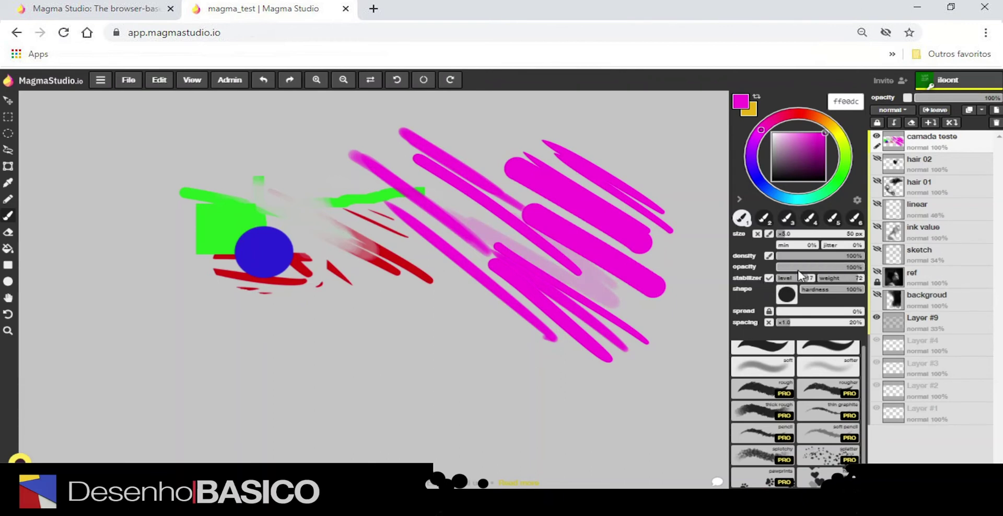
# Step: Draw freehand loops and a circle with the brush stabilizer level at 17, and another circle at level 9
pyautogui.moveTo(231, 149)
pyautogui.mouseDown()
pyautogui.moveTo(396, 184)
pyautogui.moveTo(192, 155)
pyautogui.moveTo(430, 181)
pyautogui.moveTo(512, 254)
pyautogui.mouseUp()
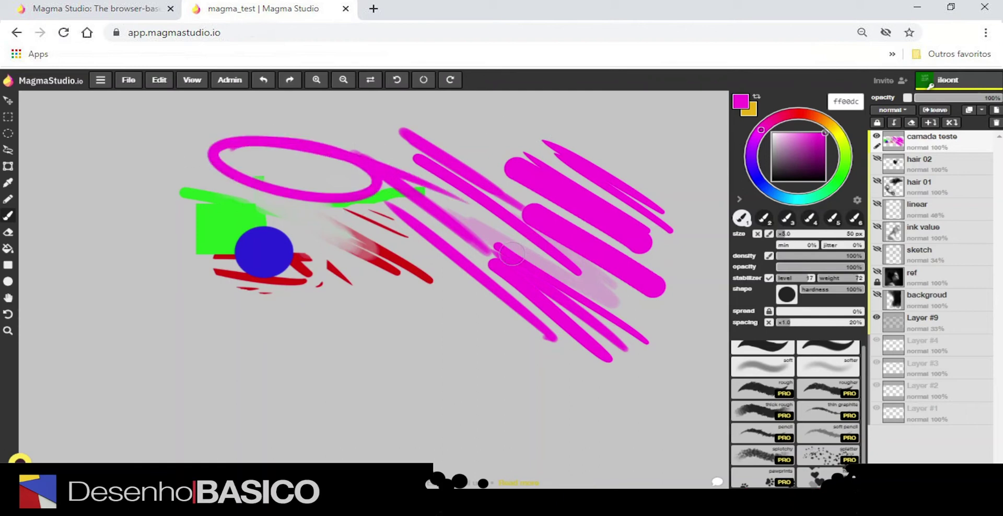
pyautogui.moveTo(316, 153)
pyautogui.mouseDown()
pyautogui.moveTo(287, 214)
pyautogui.moveTo(277, 166)
pyautogui.mouseUp()
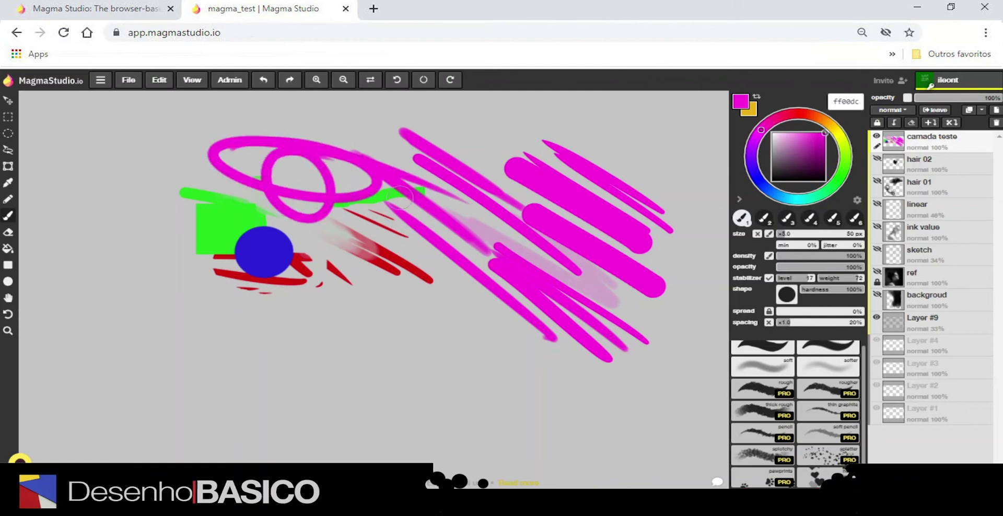
pyautogui.moveTo(370, 339)
pyautogui.mouseDown()
pyautogui.moveTo(459, 330)
pyautogui.moveTo(483, 355)
pyautogui.moveTo(477, 407)
pyautogui.moveTo(415, 430)
pyautogui.moveTo(381, 419)
pyautogui.moveTo(356, 388)
pyautogui.moveTo(373, 333)
pyautogui.mouseUp()
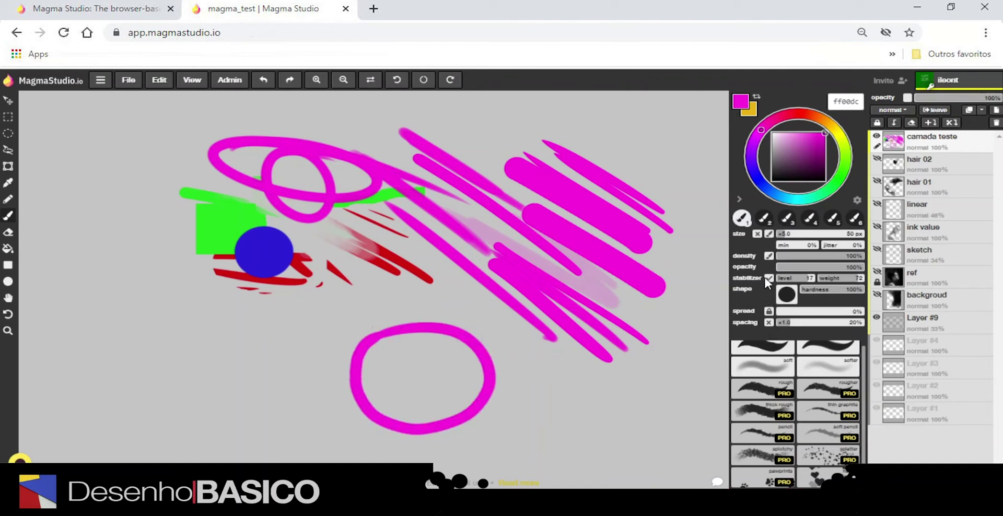
pyautogui.moveTo(793, 284); pyautogui.dragTo(782, 281)
pyautogui.moveTo(621, 357)
pyautogui.mouseDown()
pyautogui.moveTo(681, 362)
pyautogui.moveTo(604, 415)
pyautogui.moveTo(606, 347)
pyautogui.mouseUp()
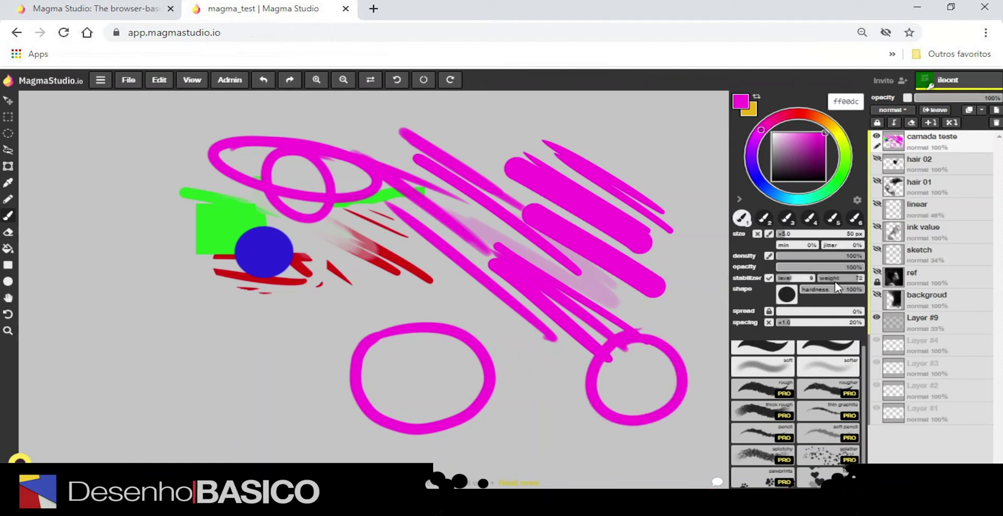
# Step: Set the stabilizer weight to 45, draw two more freehand circles, and raise the weight to 75
pyautogui.moveTo(839, 284); pyautogui.dragTo(824, 285)
pyautogui.moveTo(585, 107); pyautogui.dragTo(677, 147)
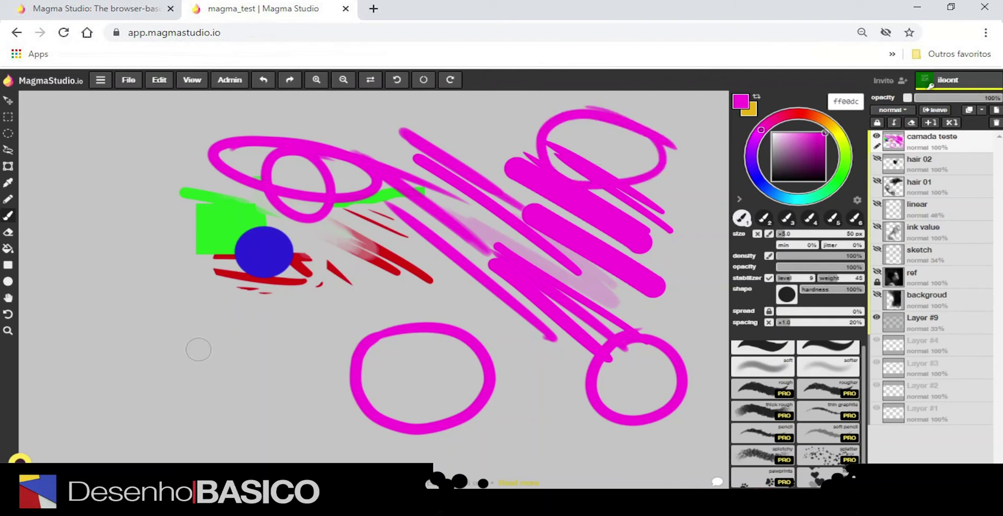
pyautogui.moveTo(207, 314)
pyautogui.mouseDown()
pyautogui.moveTo(286, 371)
pyautogui.moveTo(162, 413)
pyautogui.moveTo(211, 302)
pyautogui.moveTo(222, 307)
pyautogui.mouseUp()
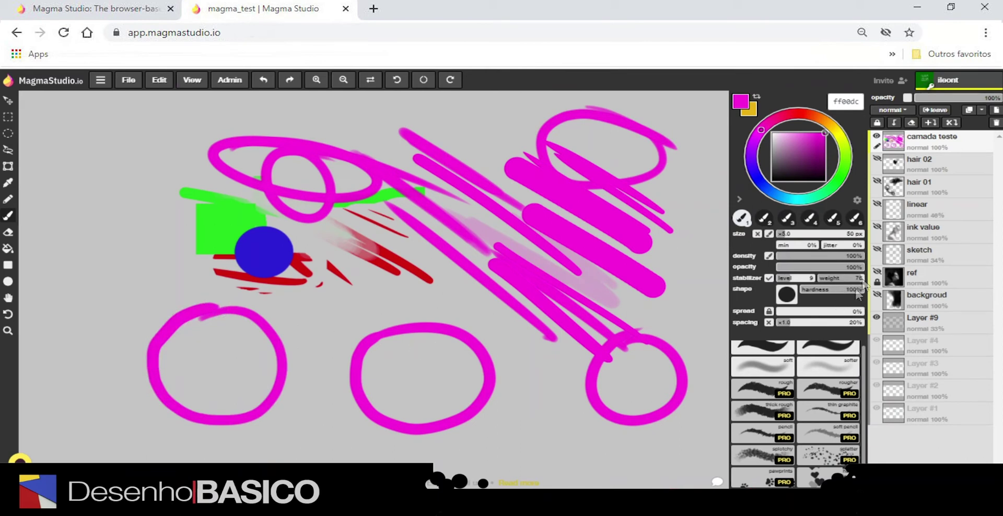
# Step: Paint magenta zigzags and loops at 31% and 6% brush hardness, and raise the hardness to 62%
pyautogui.click(819, 289)
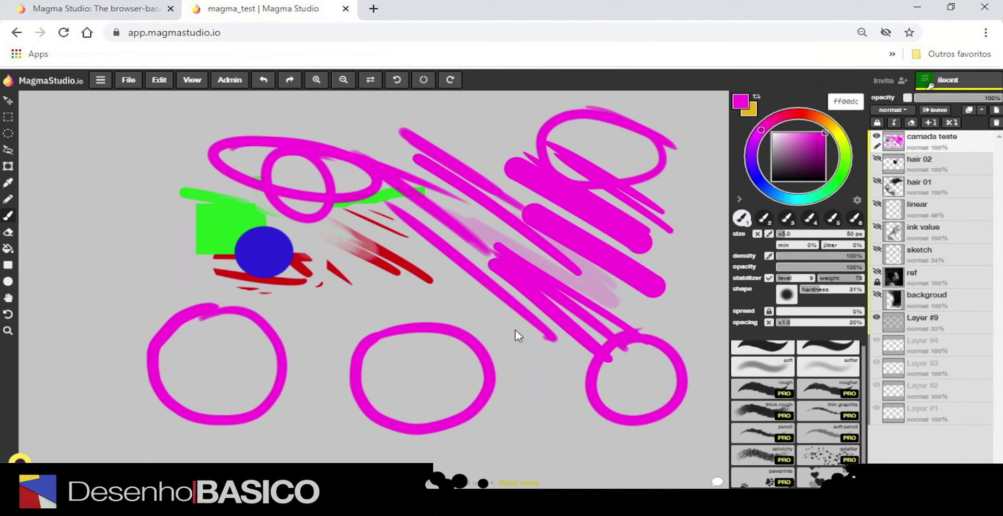
pyautogui.moveTo(516, 323); pyautogui.dragTo(562, 384)
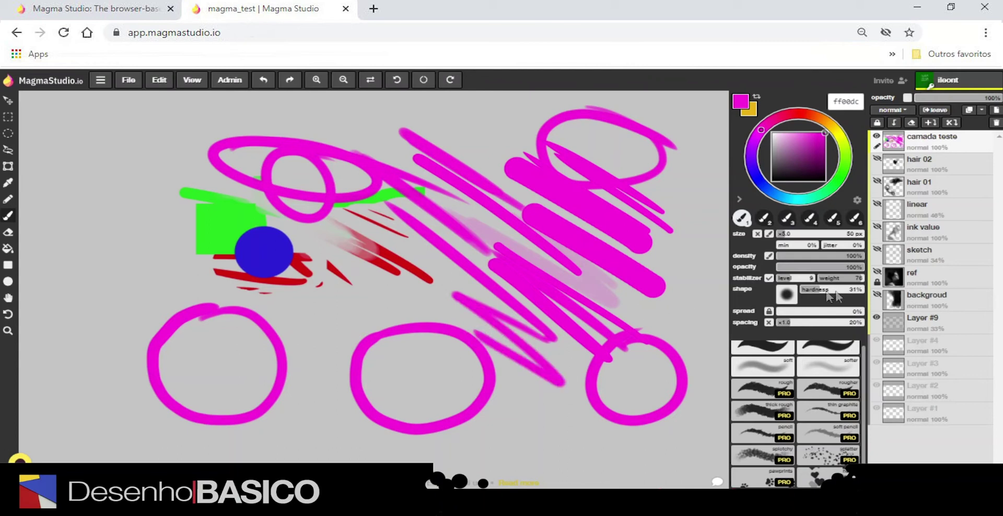
pyautogui.click(804, 290)
pyautogui.moveTo(407, 267)
pyautogui.mouseDown()
pyautogui.moveTo(371, 293)
pyautogui.moveTo(454, 321)
pyautogui.moveTo(356, 327)
pyautogui.moveTo(414, 363)
pyautogui.moveTo(361, 356)
pyautogui.moveTo(499, 340)
pyautogui.mouseUp()
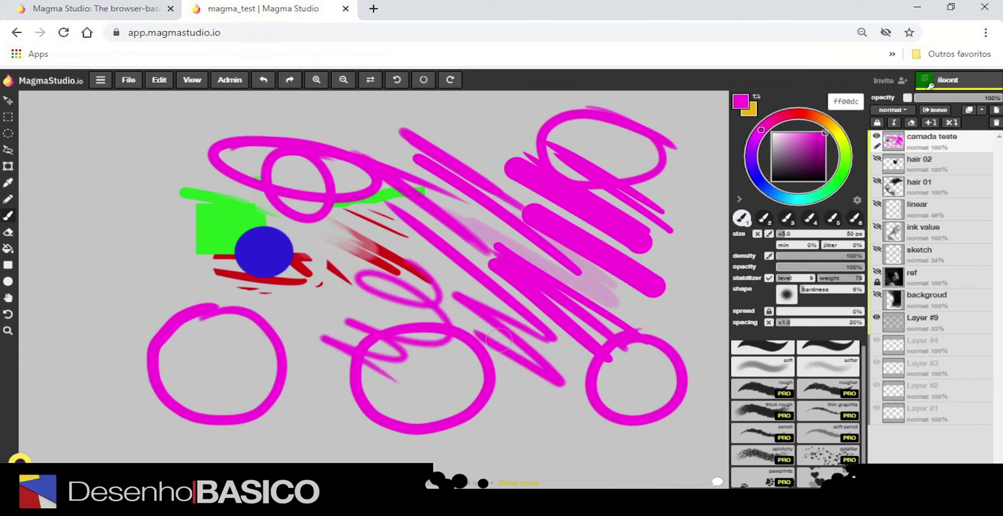
pyautogui.click(821, 289)
pyautogui.click(840, 291)
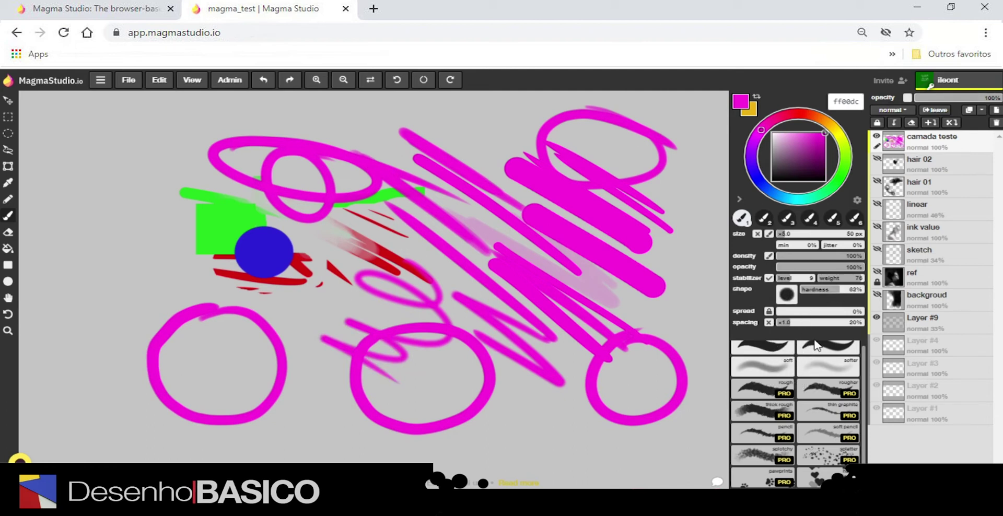
# Step: Paint magenta test strokes with the ink, soft ink, soft and softer brush presets
pyautogui.click(775, 352)
pyautogui.moveTo(659, 313); pyautogui.dragTo(567, 254)
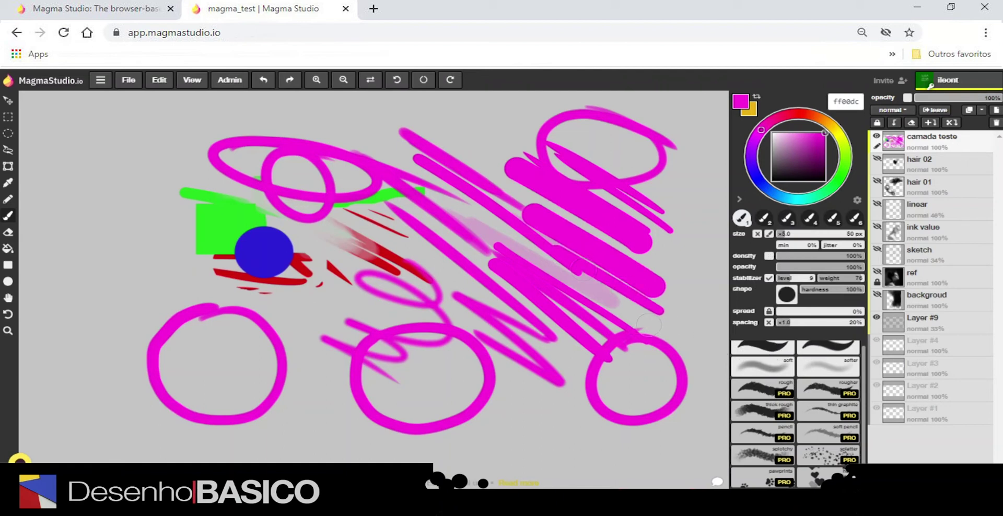
pyautogui.click(803, 366)
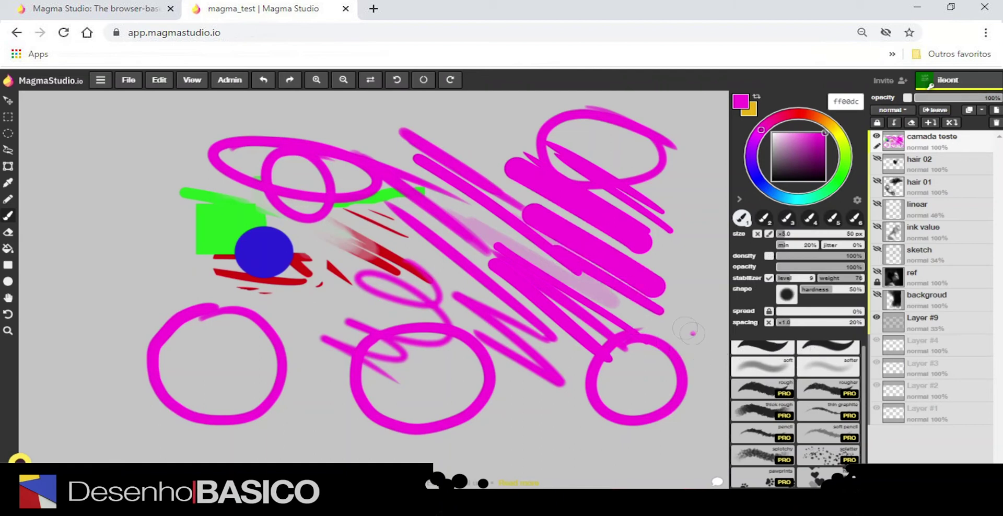
pyautogui.moveTo(694, 332); pyautogui.dragTo(595, 286)
pyautogui.click(759, 368)
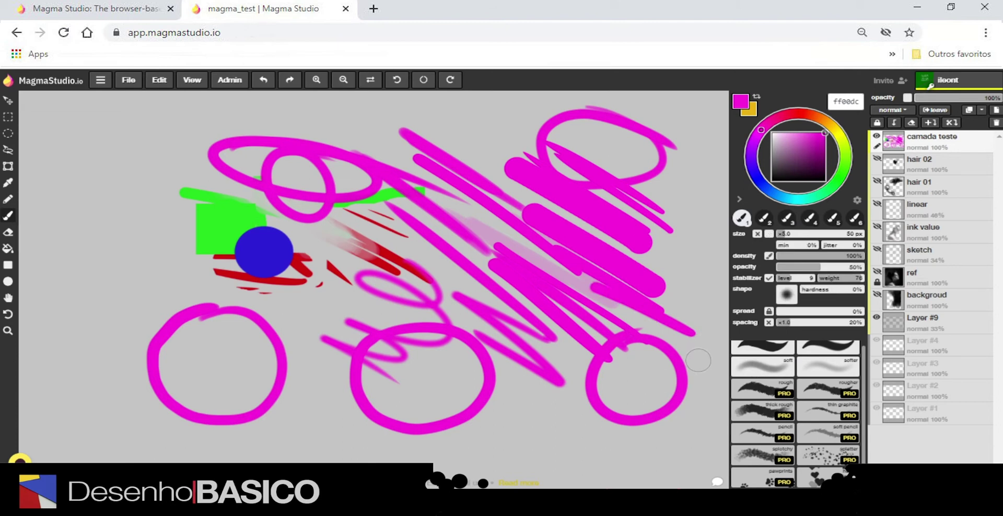
pyautogui.moveTo(697, 360); pyautogui.dragTo(617, 316)
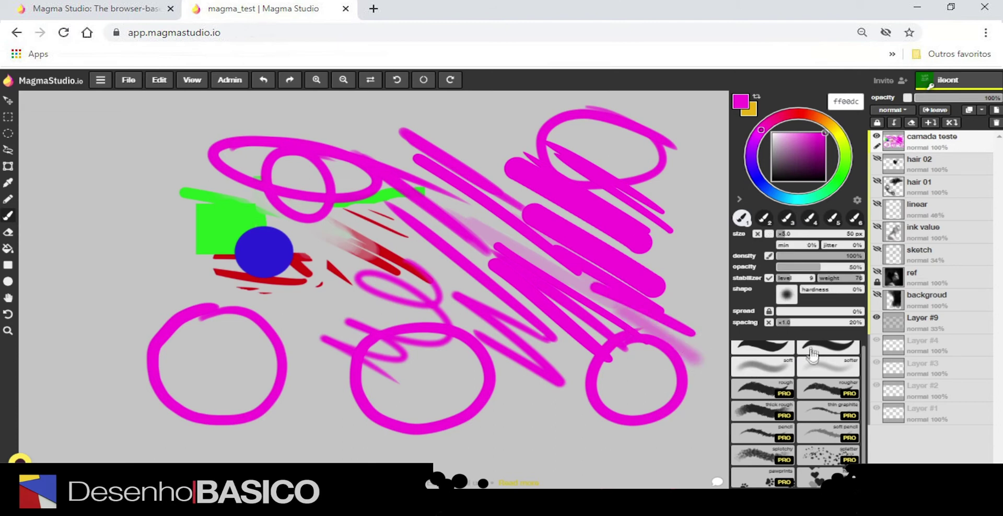
pyautogui.moveTo(624, 392); pyautogui.dragTo(478, 323)
pyautogui.click(819, 374)
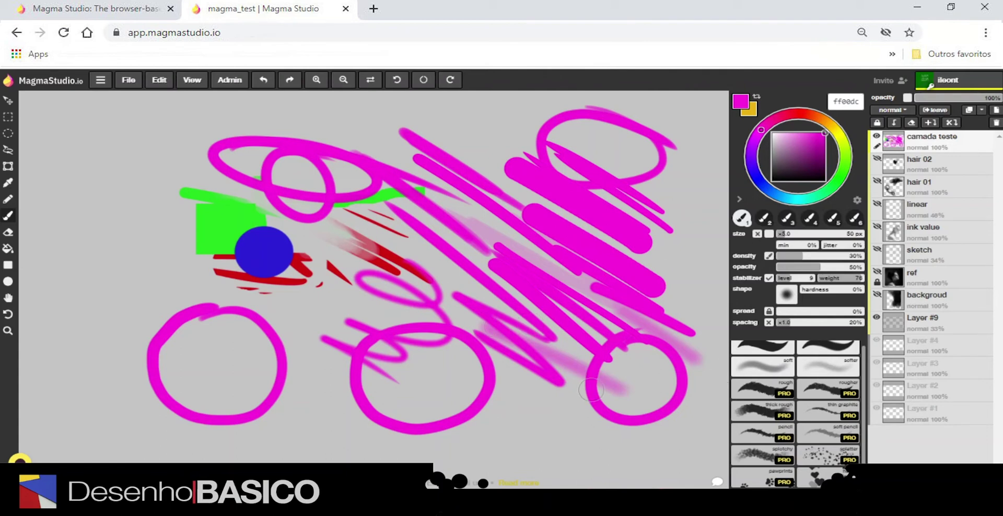
pyautogui.moveTo(215, 331); pyautogui.dragTo(102, 262)
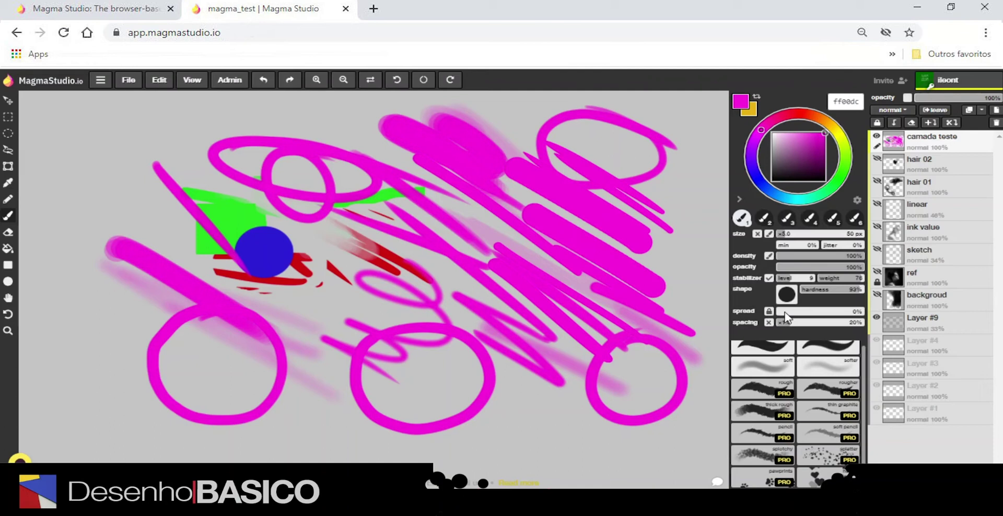
# Step: Scatter magenta dots over the canvas with the brush spread at 352%, and repeat with a wider spread
pyautogui.moveTo(784, 311); pyautogui.dragTo(805, 310)
pyautogui.moveTo(306, 371)
pyautogui.mouseDown()
pyautogui.moveTo(187, 359)
pyautogui.moveTo(121, 334)
pyautogui.moveTo(132, 312)
pyautogui.moveTo(302, 368)
pyautogui.moveTo(120, 312)
pyautogui.moveTo(114, 298)
pyautogui.moveTo(310, 369)
pyautogui.moveTo(317, 382)
pyautogui.moveTo(151, 332)
pyautogui.moveTo(351, 391)
pyautogui.moveTo(135, 338)
pyautogui.moveTo(379, 406)
pyautogui.moveTo(264, 374)
pyautogui.mouseUp()
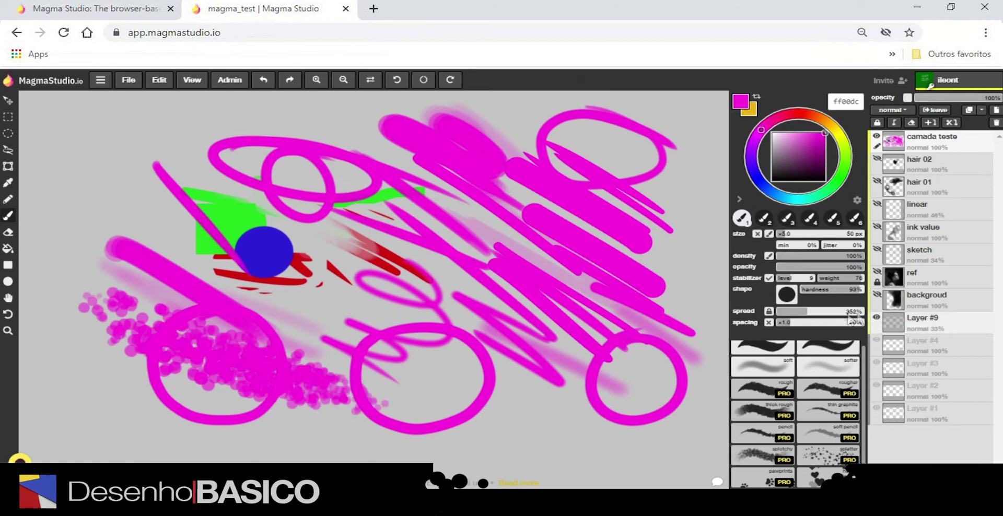
pyautogui.click(839, 312)
pyautogui.moveTo(236, 251); pyautogui.dragTo(448, 302)
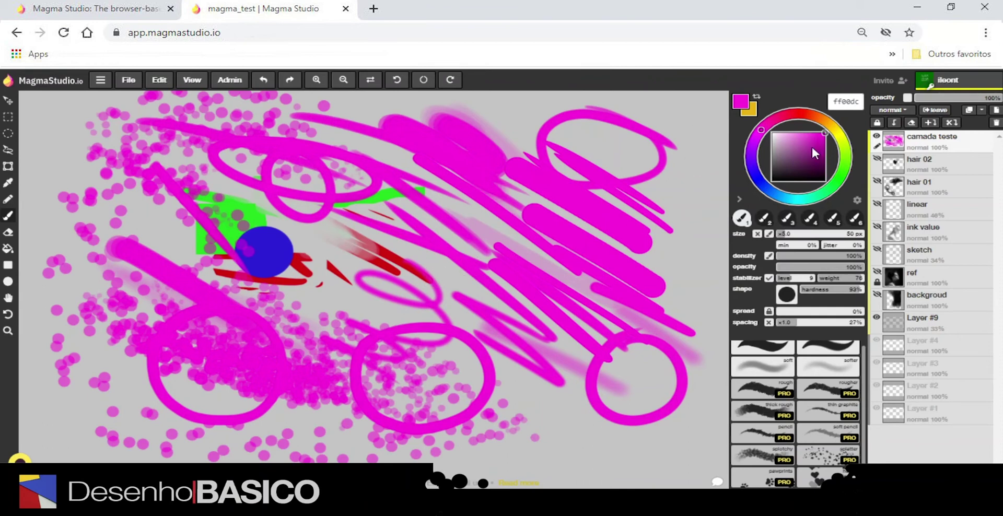
# Step: Choose dark green 006a15 and, after clearing the camada teste layer, paint one tapered diagonal stroke
pyautogui.click(812, 148)
pyautogui.moveTo(808, 143); pyautogui.dragTo(825, 157)
pyautogui.click(836, 186)
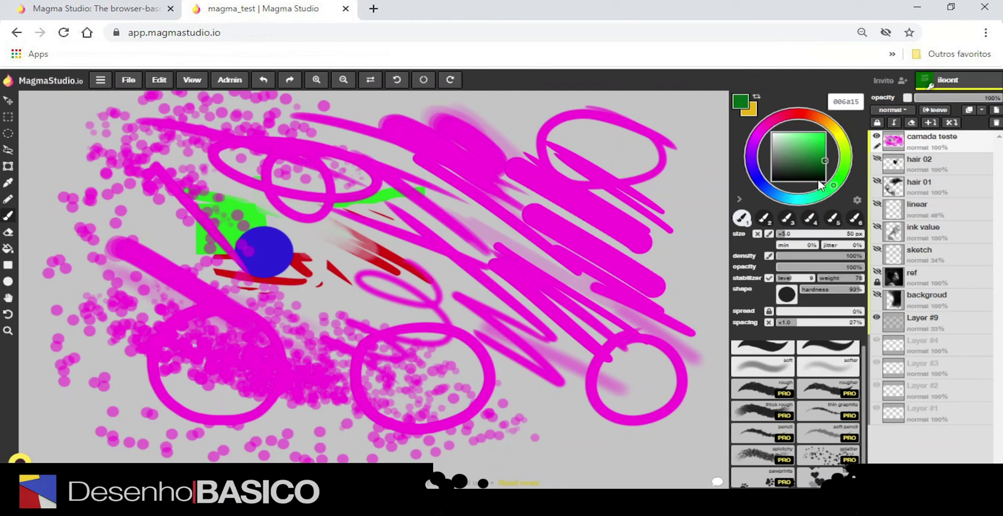
pyautogui.click(912, 124)
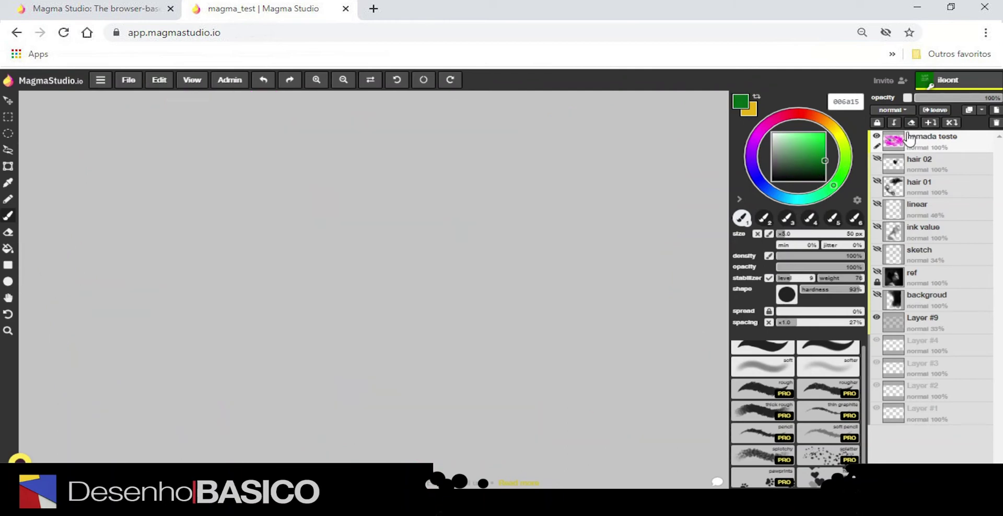
pyautogui.moveTo(473, 293); pyautogui.dragTo(173, 178)
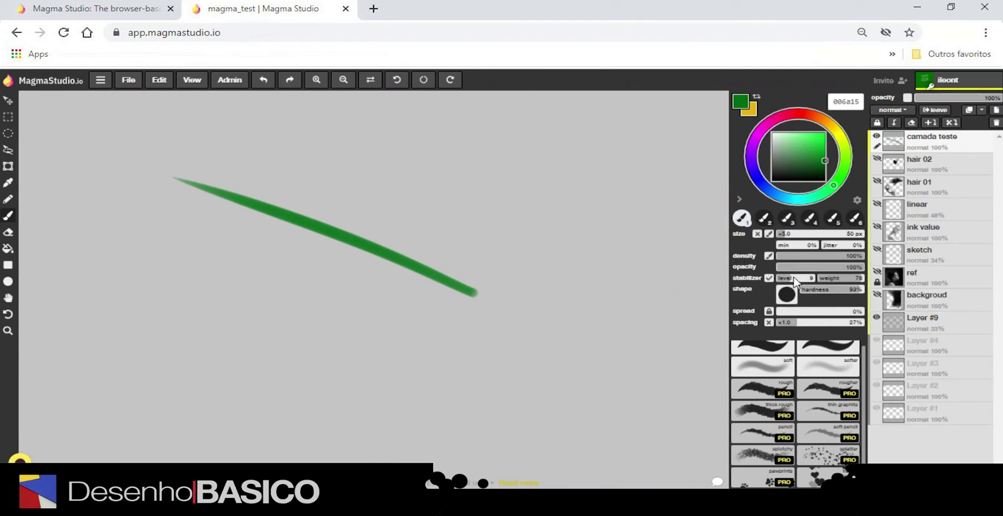
# Step: Set brush slot 2 to 28 px size, 39% density, 37% opacity and 28% hardness, and paint a thin stroke above the green one
pyautogui.click(764, 218)
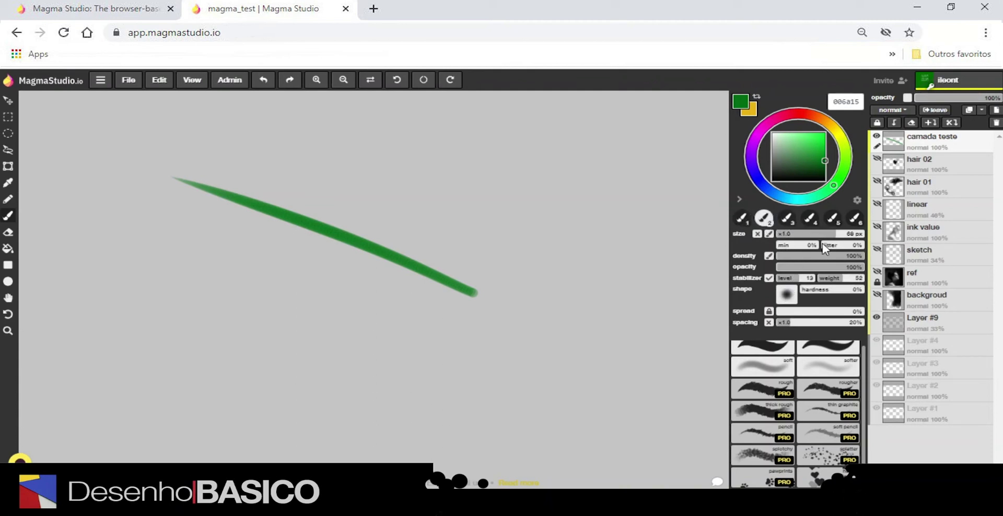
pyautogui.moveTo(838, 234); pyautogui.dragTo(806, 234)
pyautogui.click(813, 259)
pyautogui.click(810, 267)
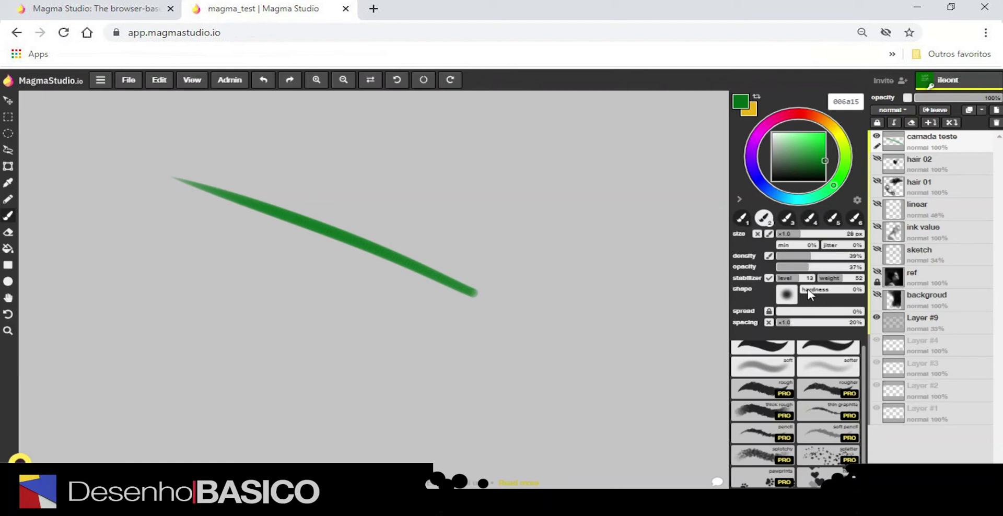
pyautogui.moveTo(809, 294); pyautogui.dragTo(819, 290)
pyautogui.moveTo(222, 153)
pyautogui.mouseDown()
pyautogui.moveTo(488, 237)
pyautogui.moveTo(512, 256)
pyautogui.mouseUp()
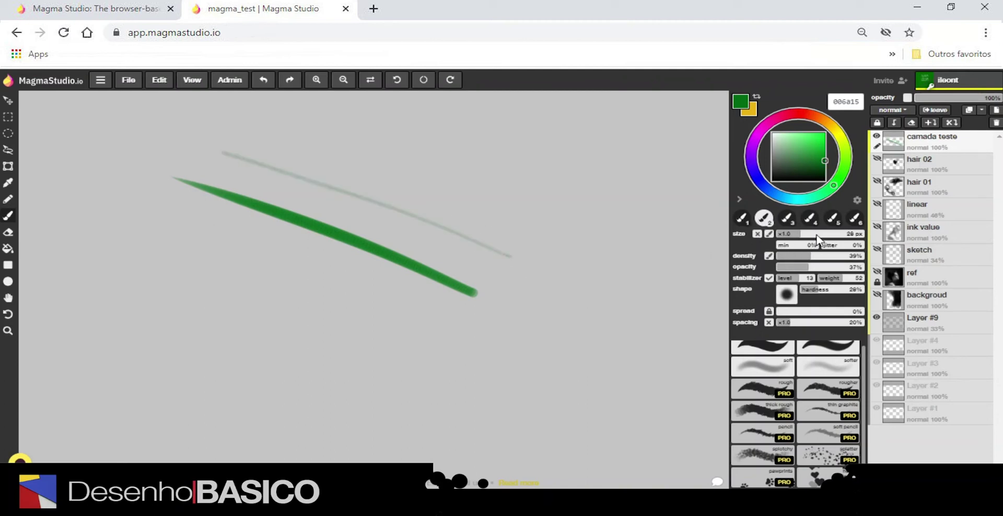
# Step: Increase brush slot 2's size to 56 px and paint translucent strokes above and below the dark green one
pyautogui.moveTo(803, 234); pyautogui.dragTo(824, 234)
pyautogui.moveTo(470, 240); pyautogui.dragTo(197, 151)
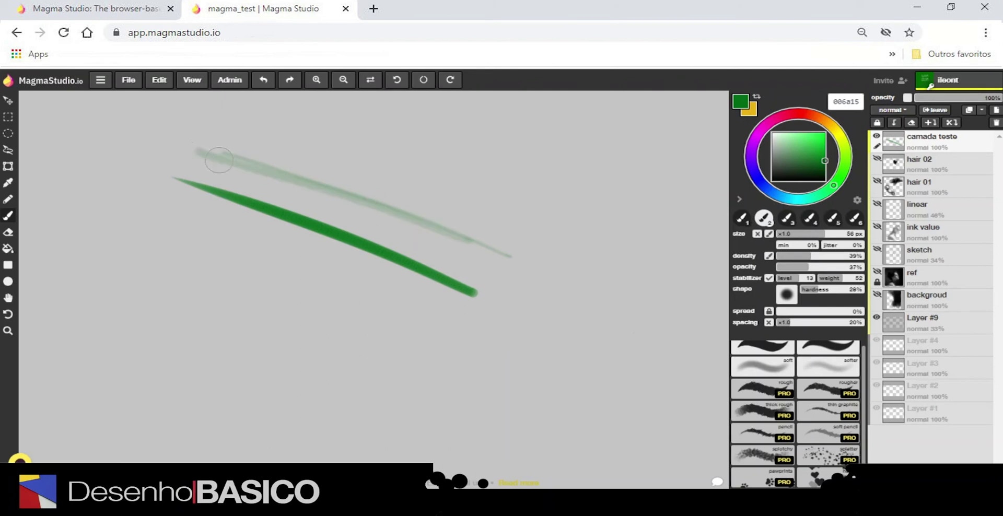
pyautogui.moveTo(448, 304); pyautogui.dragTo(142, 198)
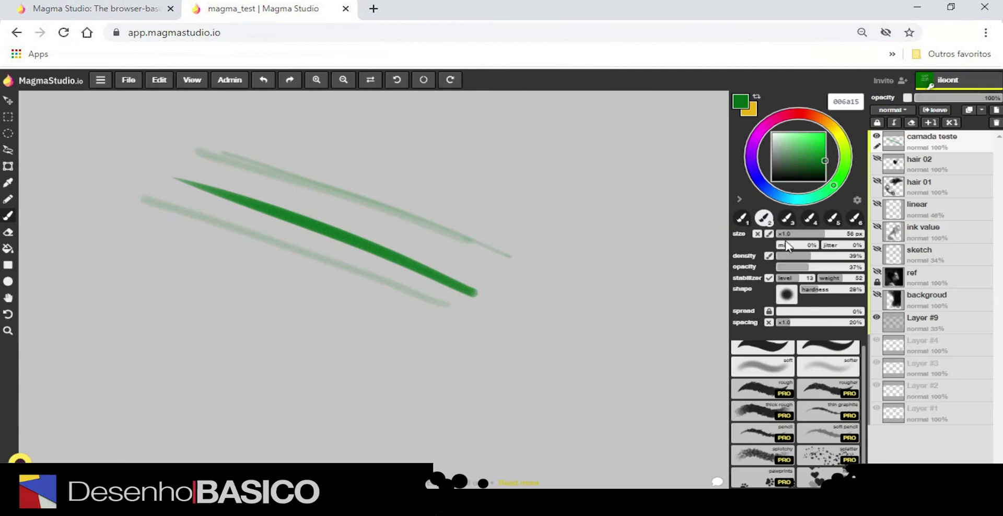
# Step: Paint a solid green stroke below the others with brush slot 1, and switch through slot 2 to slot 3
pyautogui.click(742, 219)
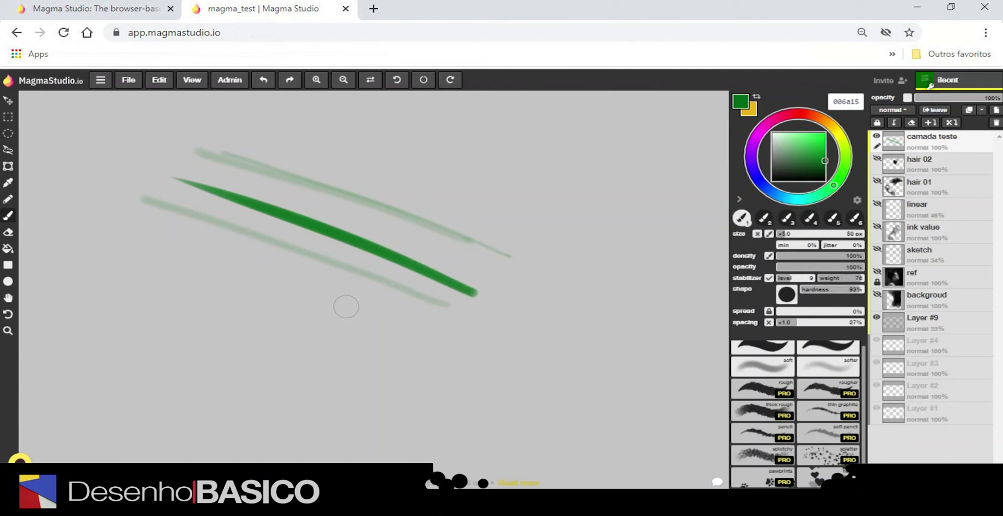
pyautogui.moveTo(426, 333); pyautogui.dragTo(158, 235)
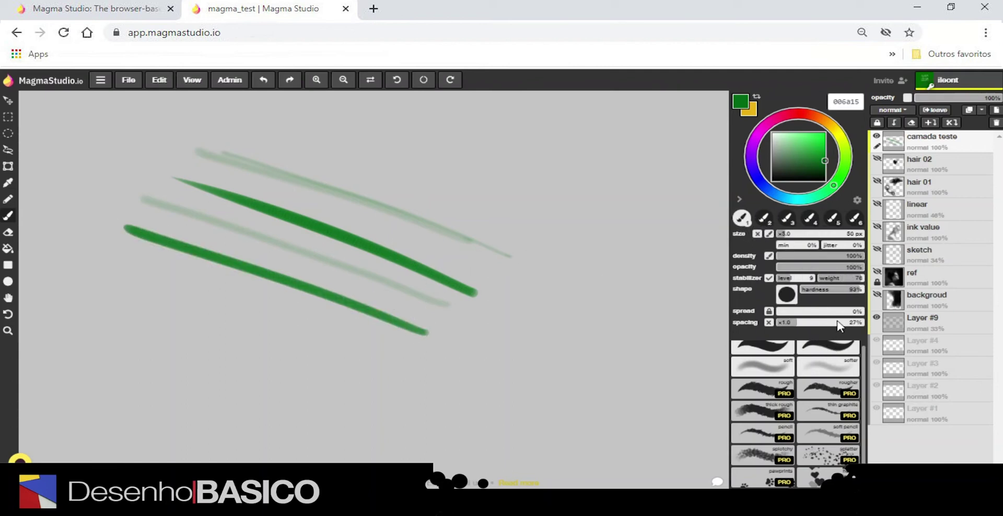
pyautogui.click(764, 219)
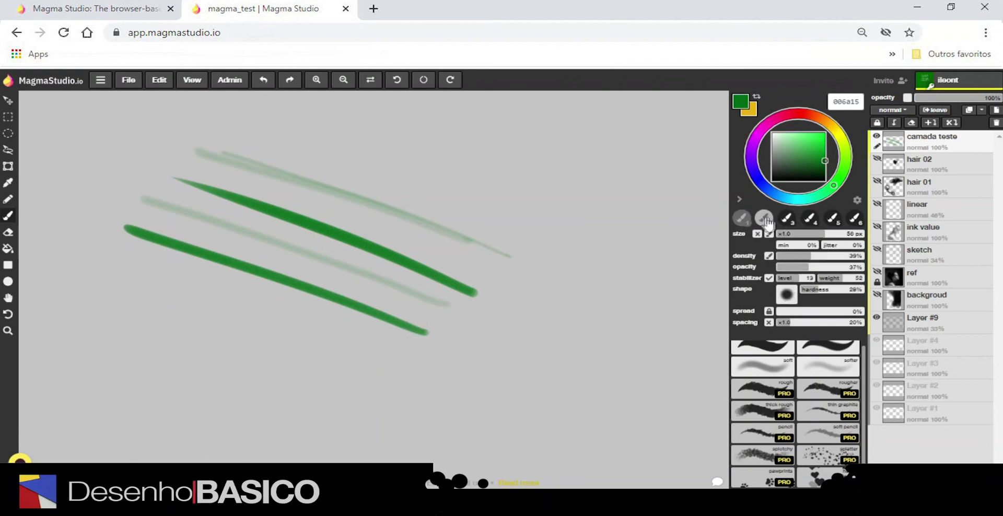
pyautogui.click(787, 219)
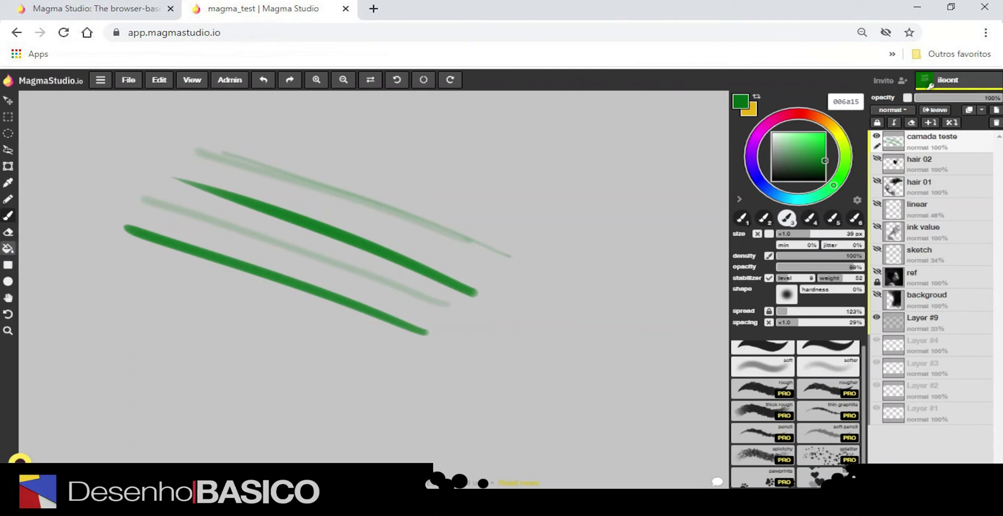
# Step: Sketch translucent green strokes with the Pencil at 37 px and 14% opacity, and return to the Brush for another stroke
pyautogui.click(8, 249)
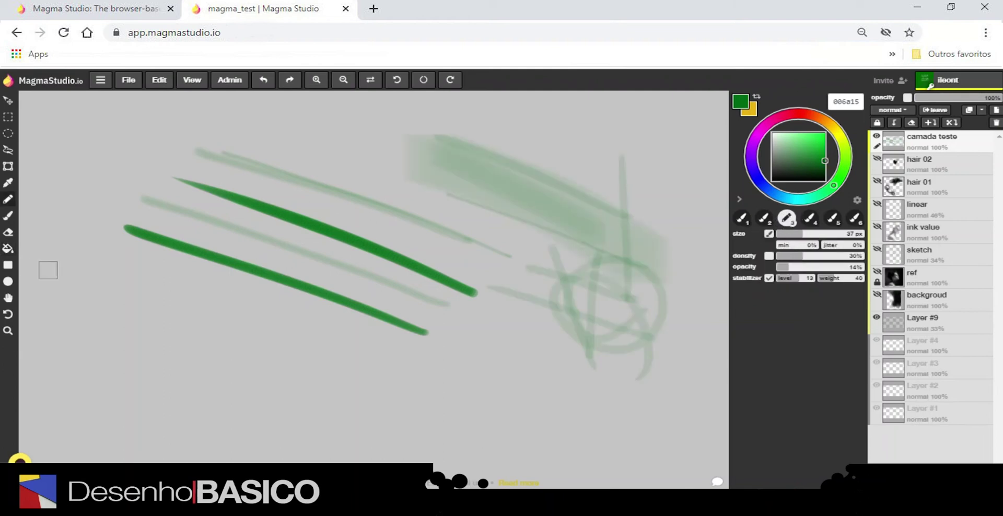
pyautogui.click(8, 216)
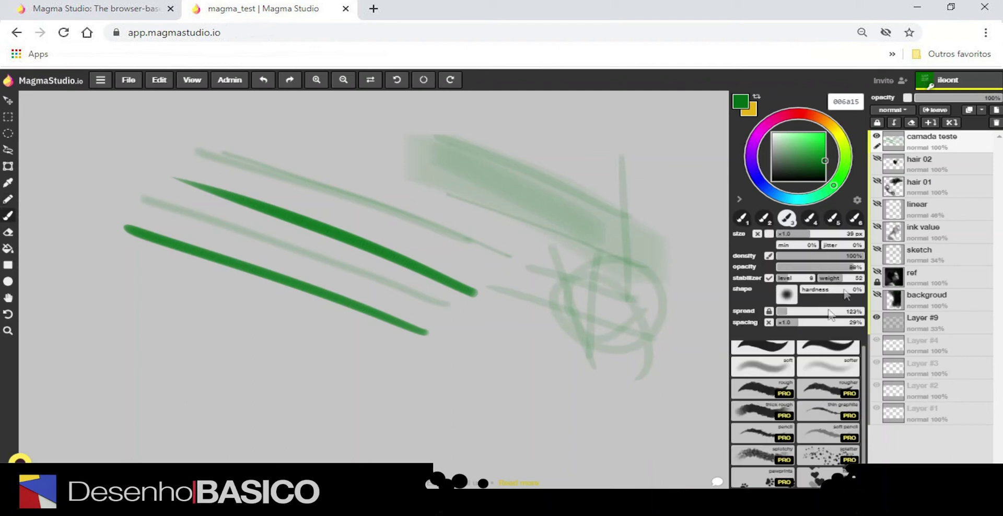
pyautogui.moveTo(628, 161); pyautogui.dragTo(505, 135)
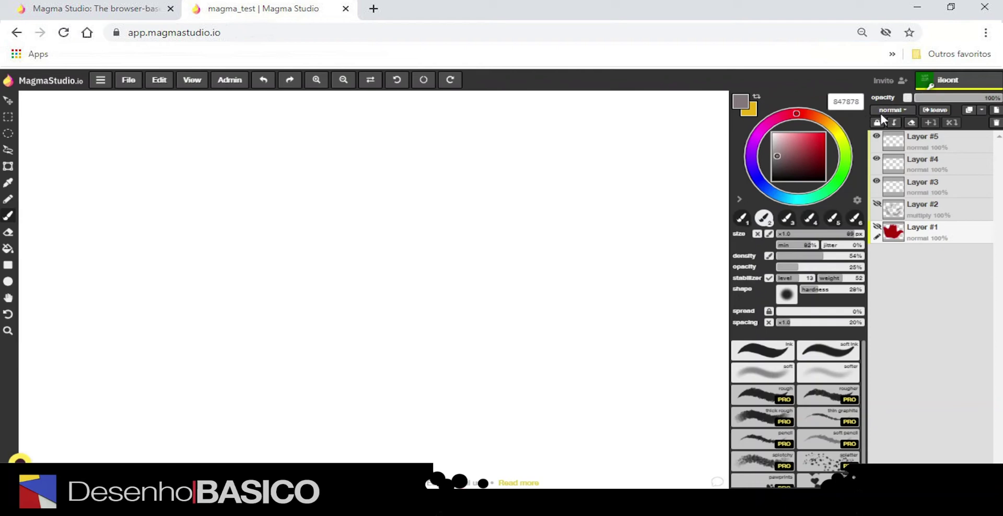
# Step: Examine the layer controls: the blend mode list, Layer #3's editable name, and the Layer via copy and Layer via cut options
pyautogui.click(909, 111)
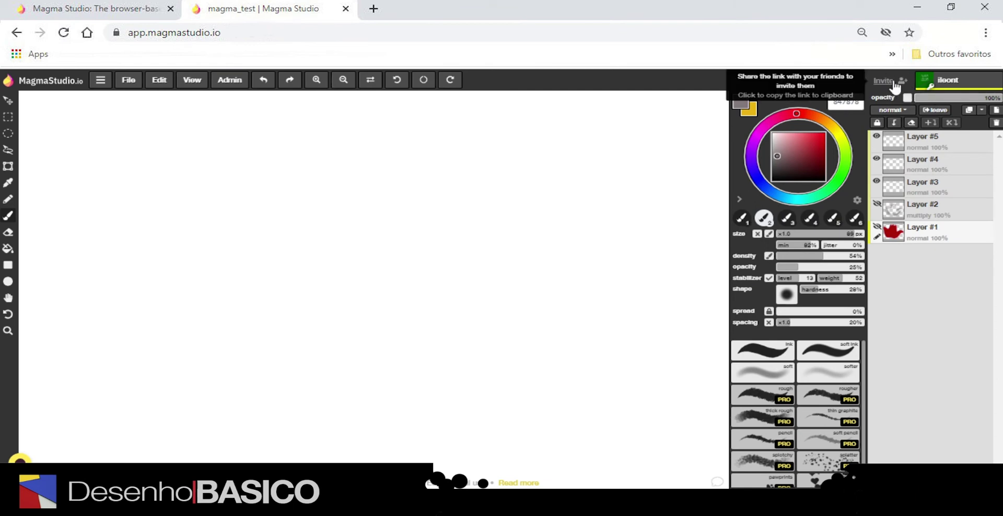
pyautogui.click(928, 186)
pyautogui.doubleClick(925, 184)
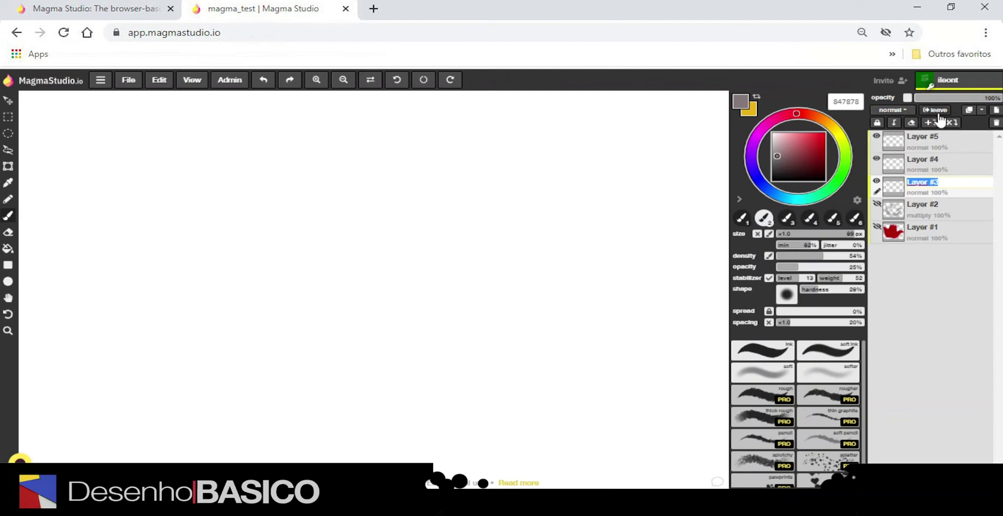
pyautogui.click(983, 110)
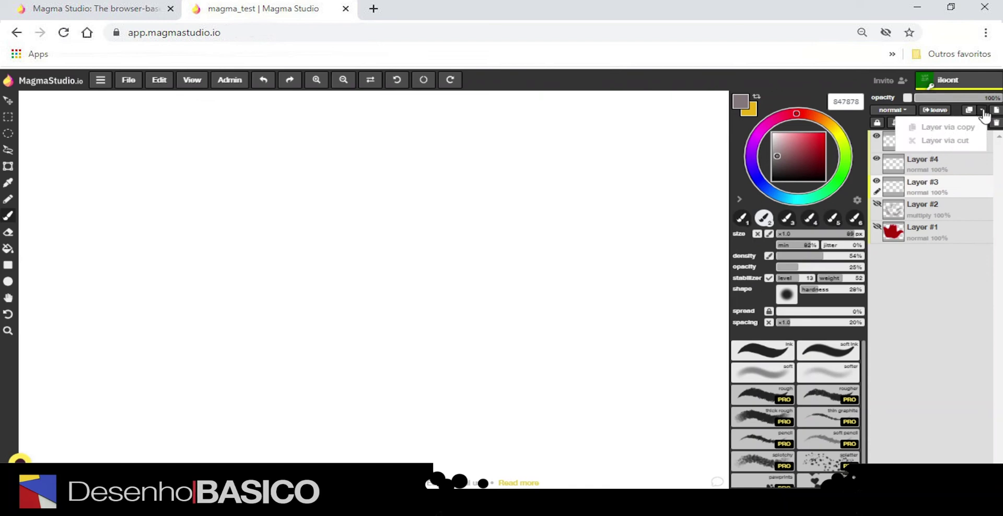
pyautogui.click(983, 110)
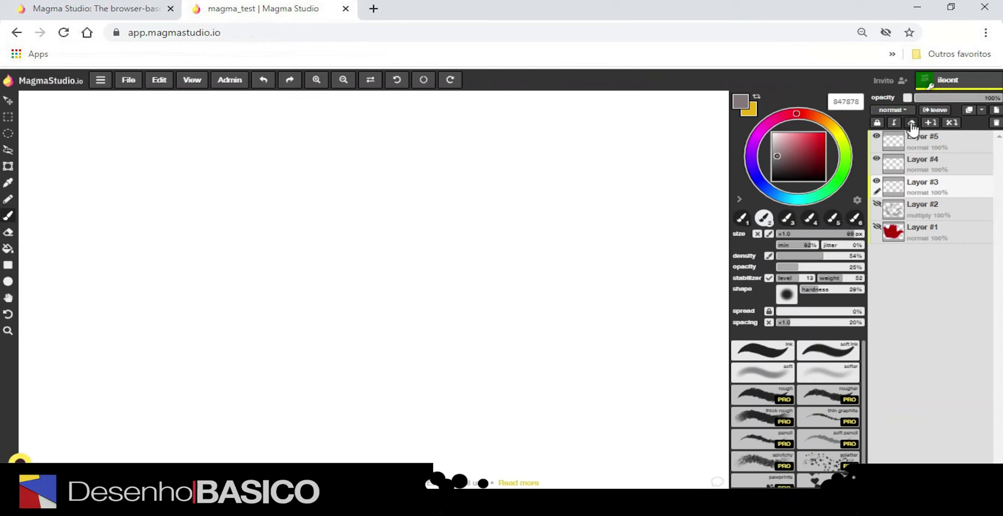
# Step: Make Layer #1 with the red hand visible and duplicate that layer
pyautogui.click(877, 228)
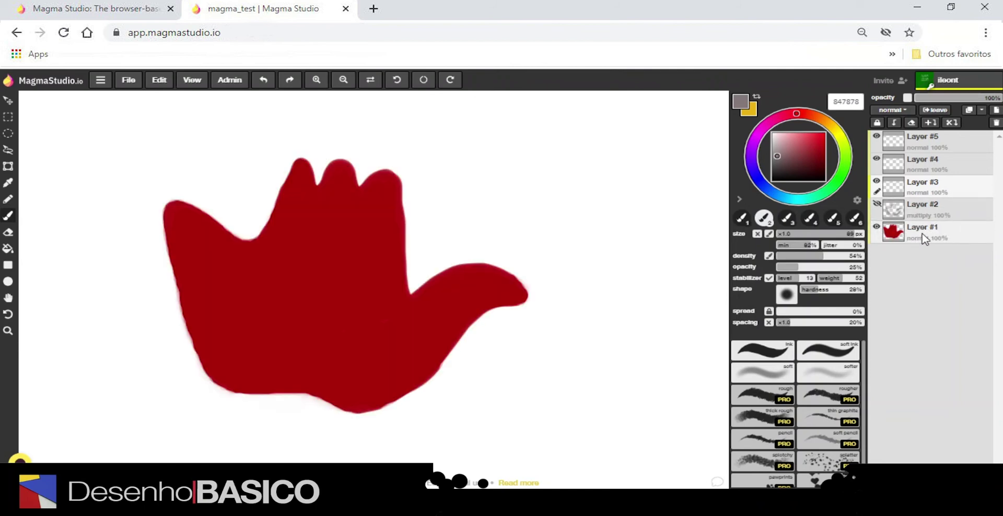
pyautogui.click(970, 111)
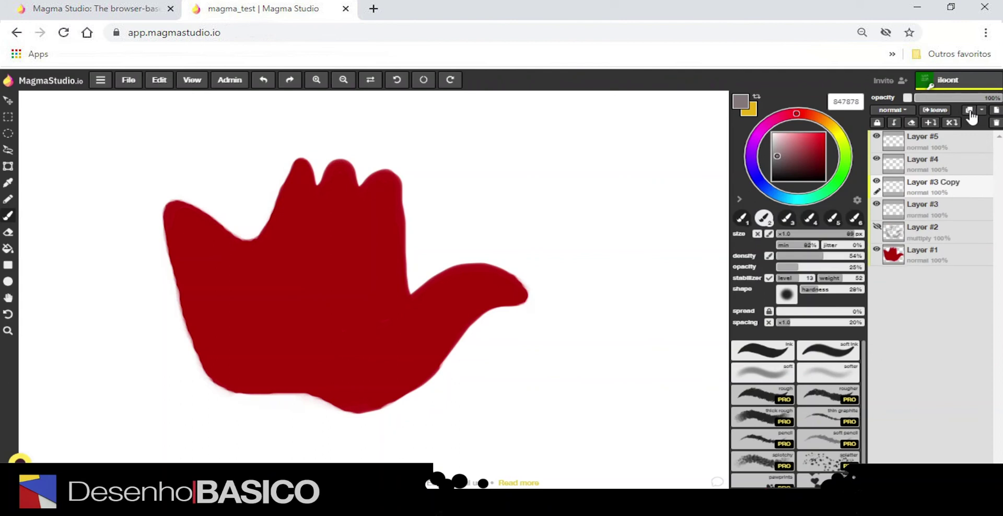
pyautogui.hotkey('ctrl', 'z')
pyautogui.click(936, 234)
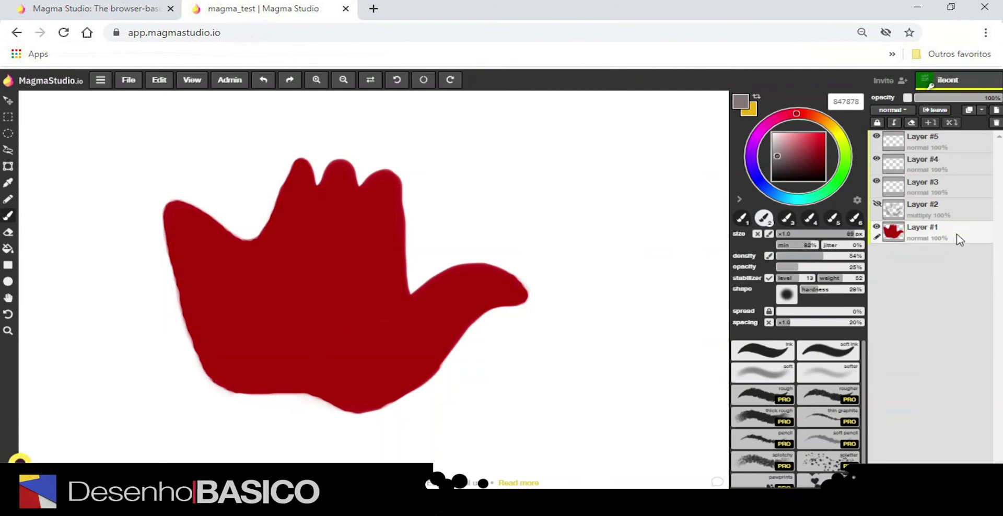
pyautogui.click(970, 111)
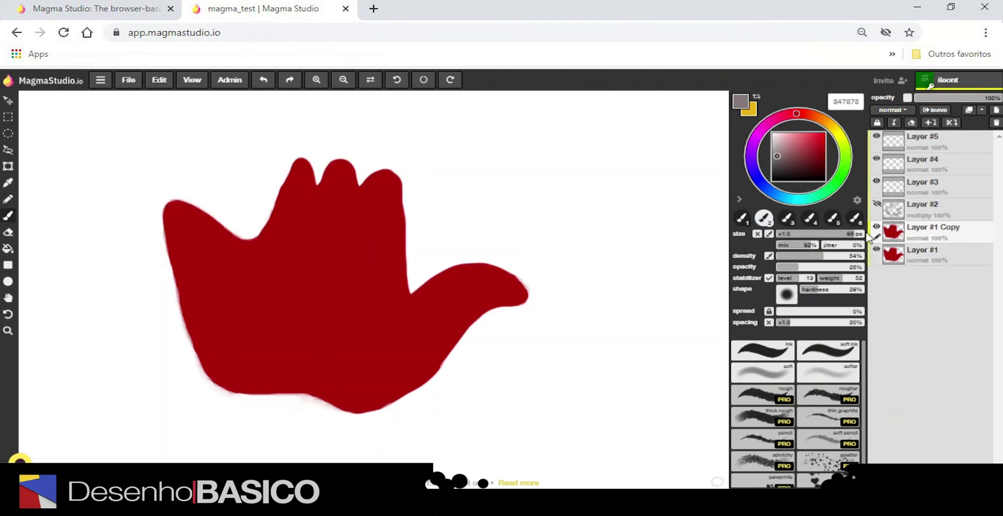
# Step: Move the copied red hand off the original and scale it down above the original's thumb
pyautogui.click(8, 100)
pyautogui.moveTo(330, 293); pyautogui.dragTo(548, 268)
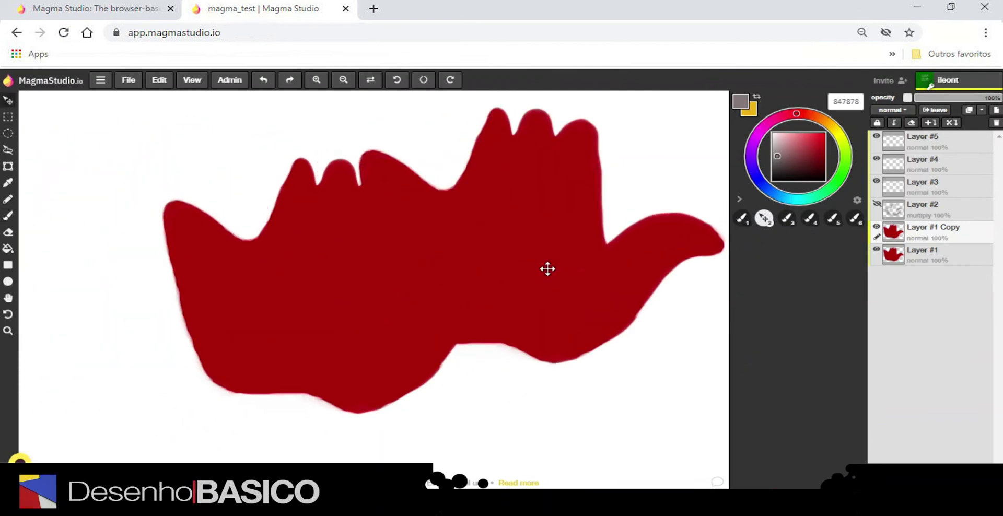
pyautogui.click(8, 166)
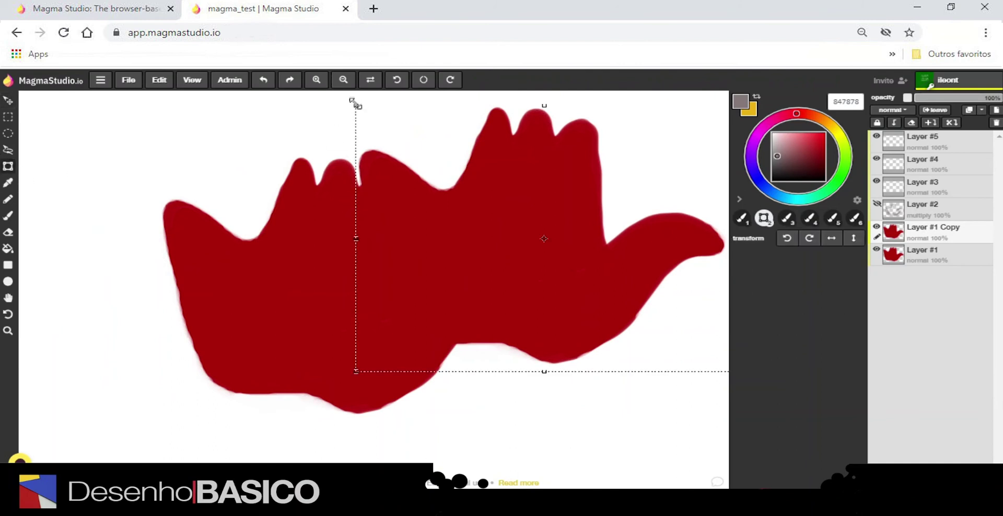
pyautogui.moveTo(357, 107); pyautogui.dragTo(523, 210)
pyautogui.moveTo(622, 268); pyautogui.dragTo(567, 170)
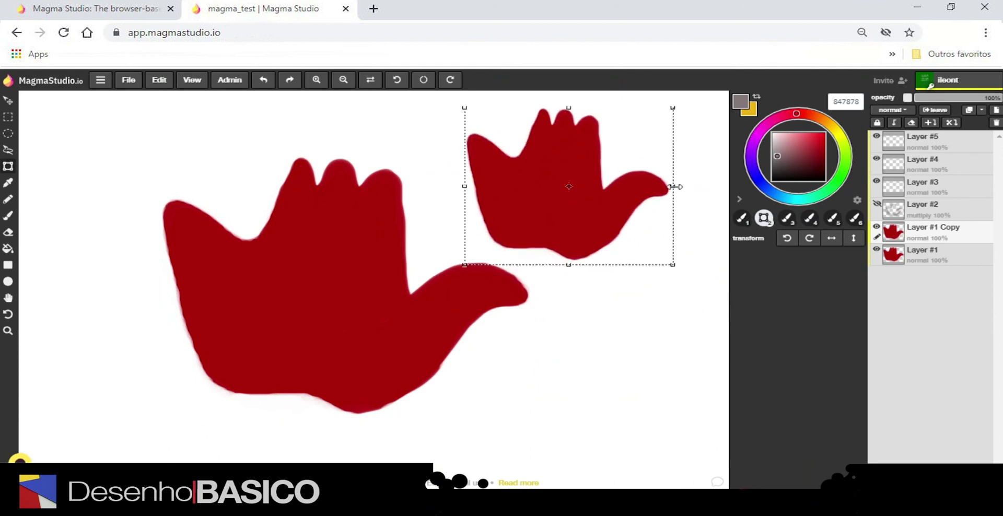
# Step: Mirror the small hand copy horizontally and place it beside the original hand
pyautogui.moveTo(672, 186); pyautogui.dragTo(234, 176)
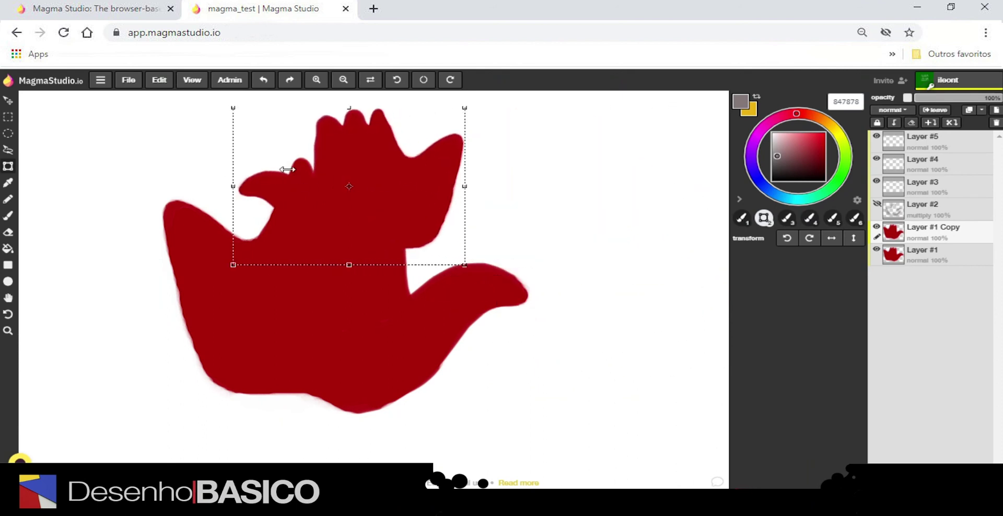
pyautogui.moveTo(417, 174); pyautogui.dragTo(649, 196)
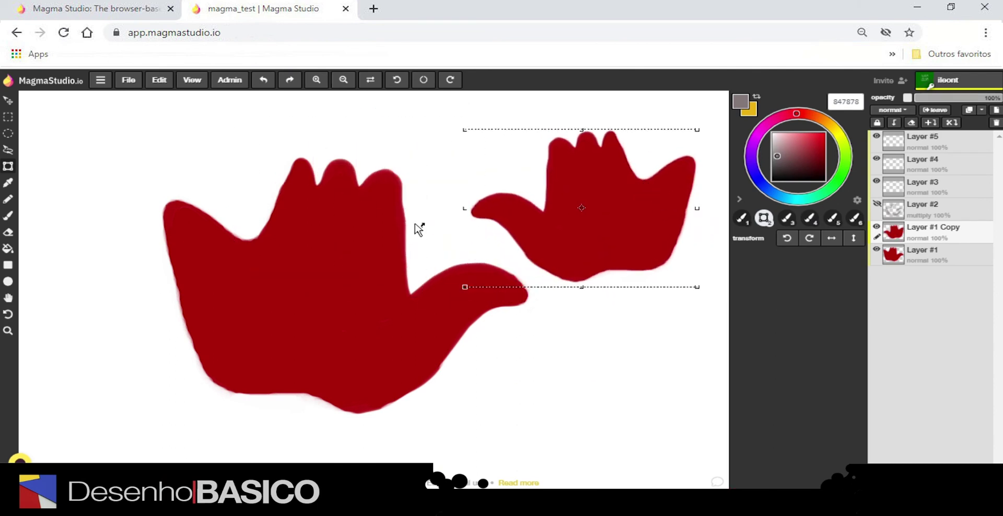
pyautogui.click(9, 101)
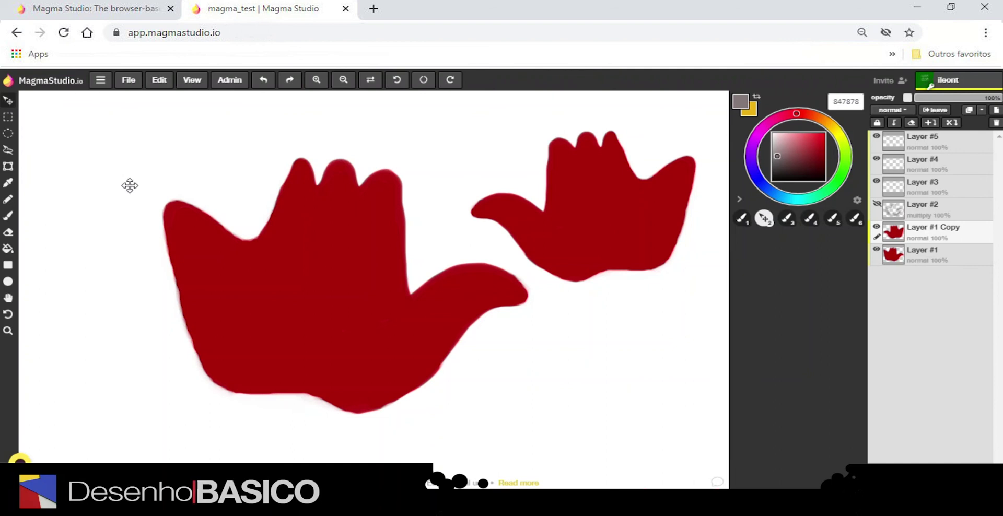
# Step: Toggle the visibility of Layer #1 Copy off and on, and delete that layer
pyautogui.click(878, 227)
pyautogui.click(878, 227)
pyautogui.click(997, 124)
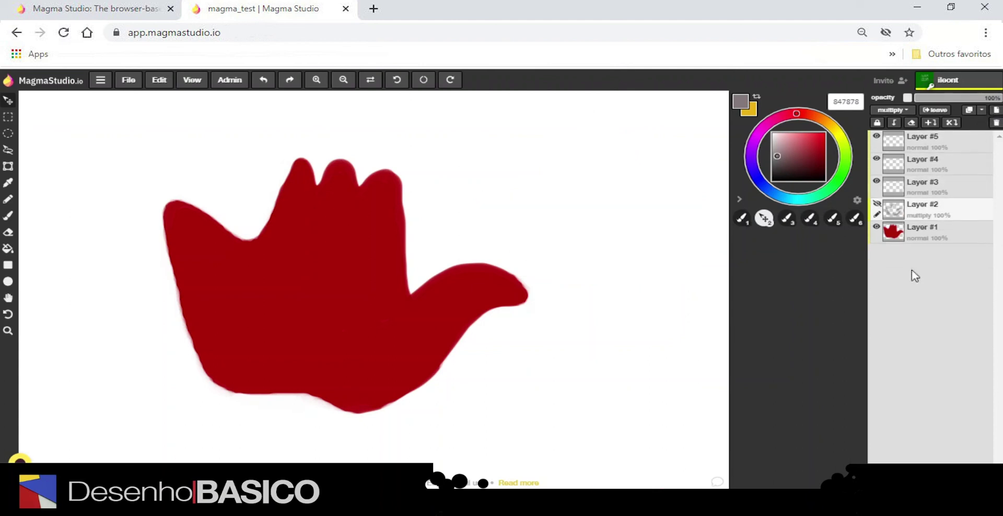
# Step: Make Layer #2 visible and brush more soft gray 847878 shading on it, outside the hand's lower-left edge and above the thumb
pyautogui.click(904, 219)
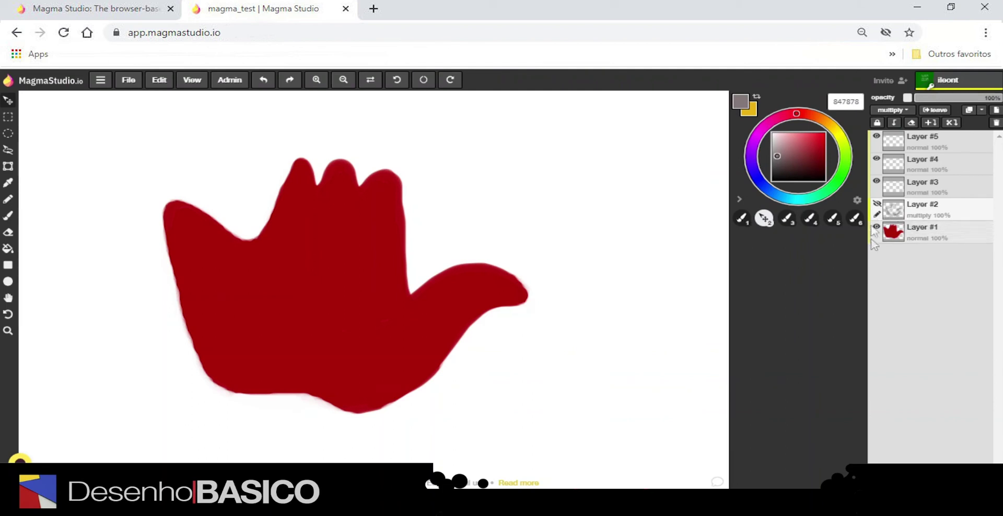
pyautogui.click(878, 205)
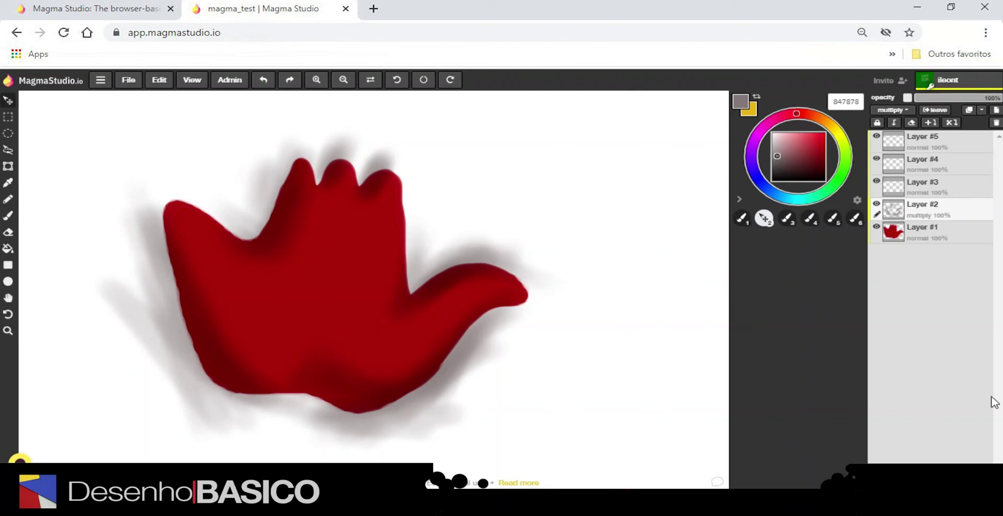
pyautogui.click(8, 216)
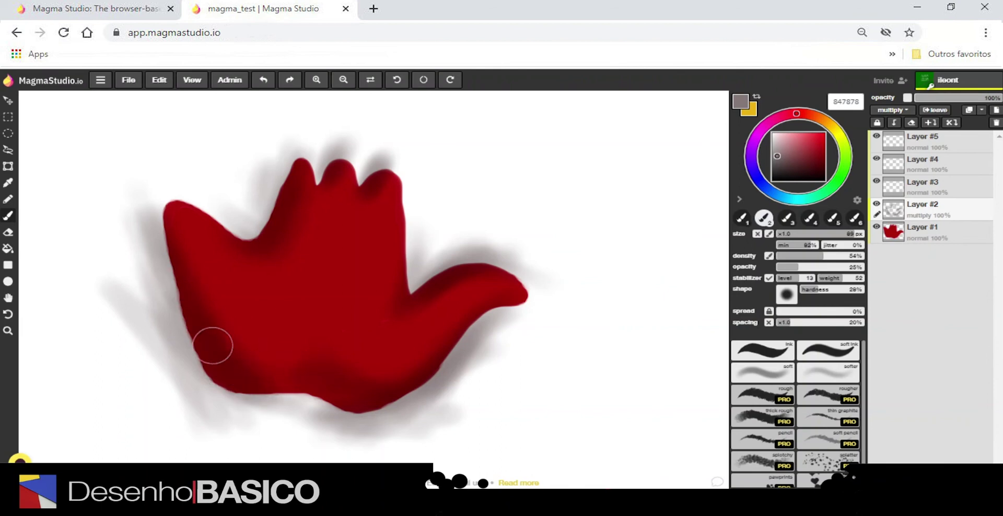
pyautogui.moveTo(173, 365)
pyautogui.mouseDown()
pyautogui.moveTo(195, 361)
pyautogui.moveTo(217, 400)
pyautogui.moveTo(131, 317)
pyautogui.moveTo(191, 398)
pyautogui.moveTo(165, 326)
pyautogui.moveTo(177, 284)
pyautogui.moveTo(182, 290)
pyautogui.moveTo(159, 229)
pyautogui.moveTo(177, 317)
pyautogui.moveTo(161, 214)
pyautogui.mouseUp()
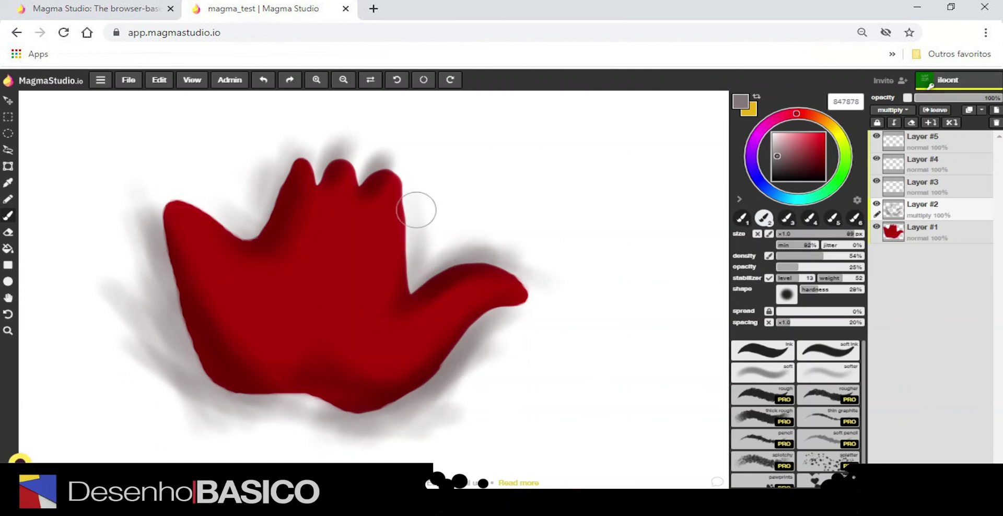
pyautogui.moveTo(525, 167)
pyautogui.mouseDown()
pyautogui.moveTo(519, 236)
pyautogui.moveTo(436, 178)
pyautogui.mouseUp()
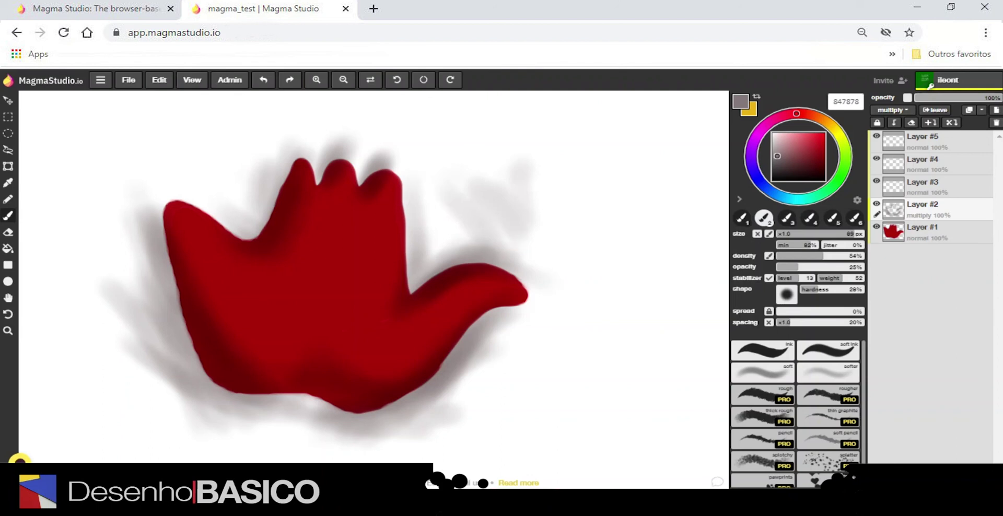
# Step: Clip Layer #2 to Layer #1 to shade inside the left part of the hand, and release the clipping
pyautogui.click(895, 123)
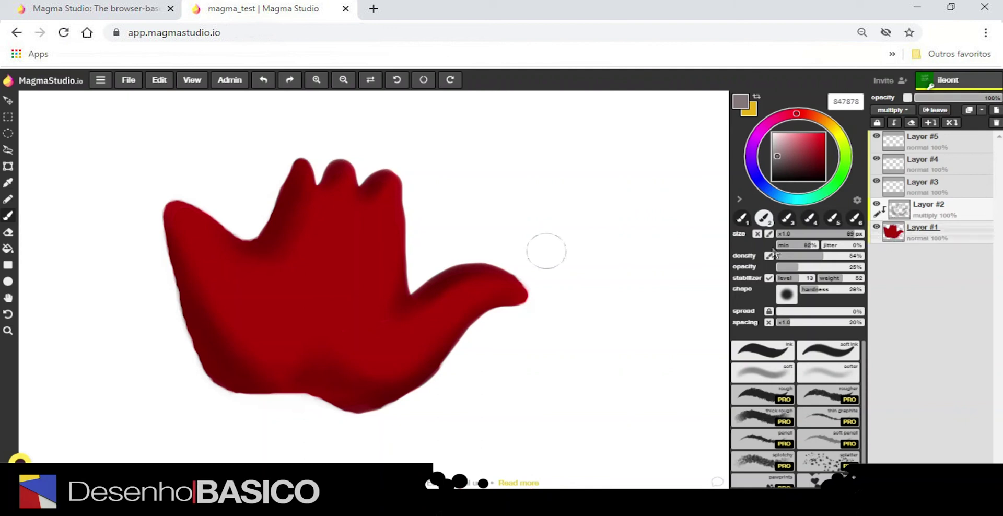
pyautogui.moveTo(202, 267)
pyautogui.mouseDown()
pyautogui.moveTo(175, 280)
pyautogui.moveTo(188, 330)
pyautogui.moveTo(152, 236)
pyautogui.moveTo(223, 370)
pyautogui.moveTo(295, 389)
pyautogui.moveTo(284, 392)
pyautogui.moveTo(297, 378)
pyautogui.moveTo(245, 391)
pyautogui.moveTo(293, 384)
pyautogui.moveTo(360, 409)
pyautogui.moveTo(417, 407)
pyautogui.moveTo(303, 391)
pyautogui.moveTo(274, 397)
pyautogui.moveTo(186, 364)
pyautogui.moveTo(164, 291)
pyautogui.moveTo(231, 255)
pyautogui.mouseUp()
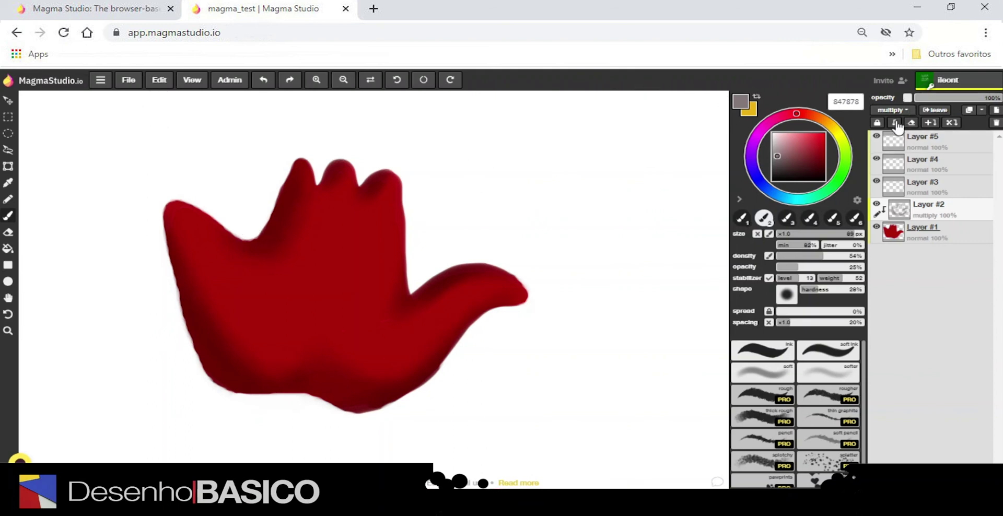
pyautogui.click(896, 125)
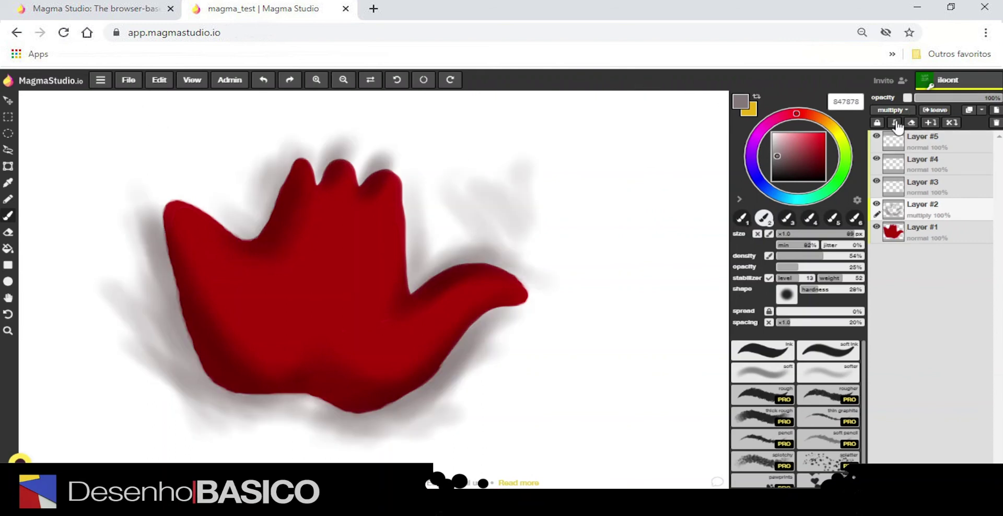
pyautogui.click(895, 125)
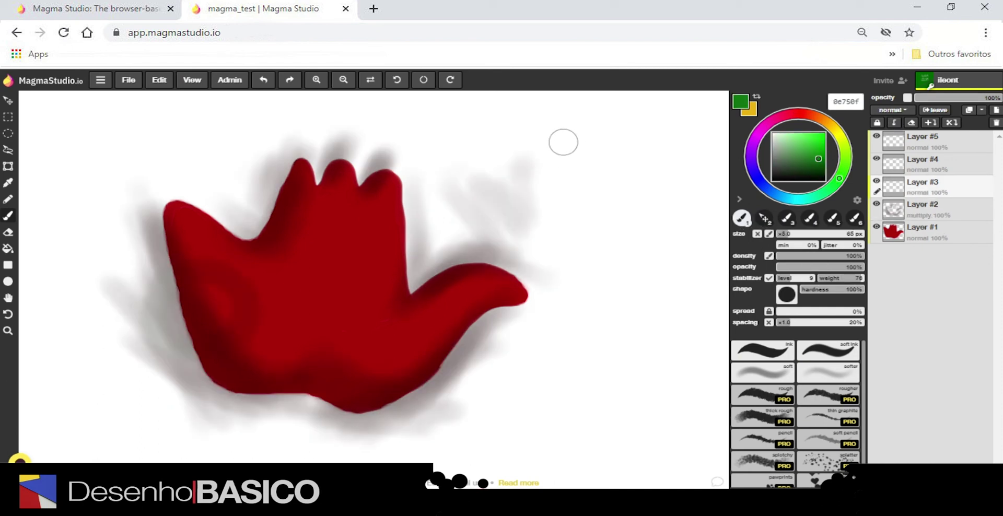
# Step: Paint a solid green 0e750f ring above the thumb, and shift Layer #2 slightly up and to the right
pyautogui.moveTo(566, 140)
pyautogui.mouseDown()
pyautogui.moveTo(594, 142)
pyautogui.moveTo(615, 162)
pyautogui.moveTo(611, 198)
pyautogui.moveTo(588, 215)
pyautogui.moveTo(545, 207)
pyautogui.moveTo(535, 186)
pyautogui.moveTo(541, 156)
pyautogui.moveTo(588, 141)
pyautogui.mouseUp()
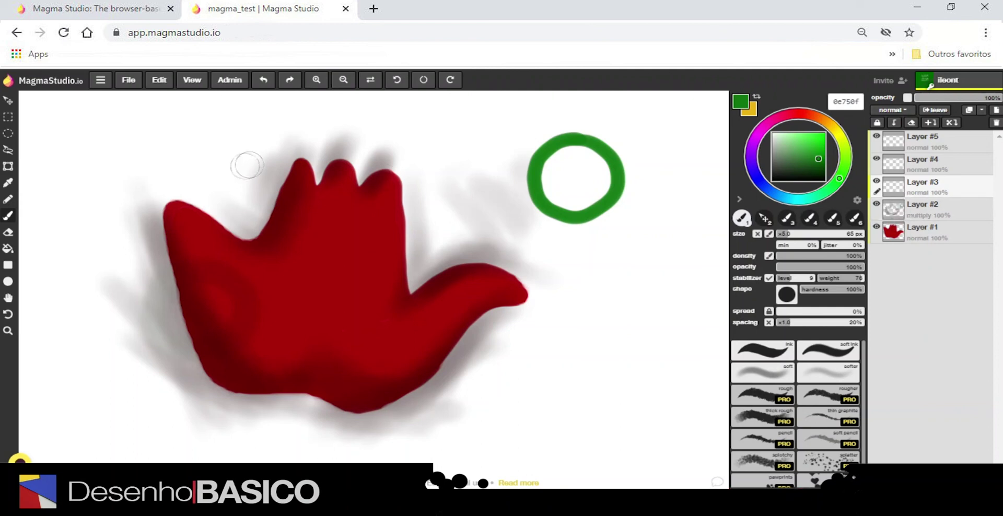
pyautogui.click(8, 99)
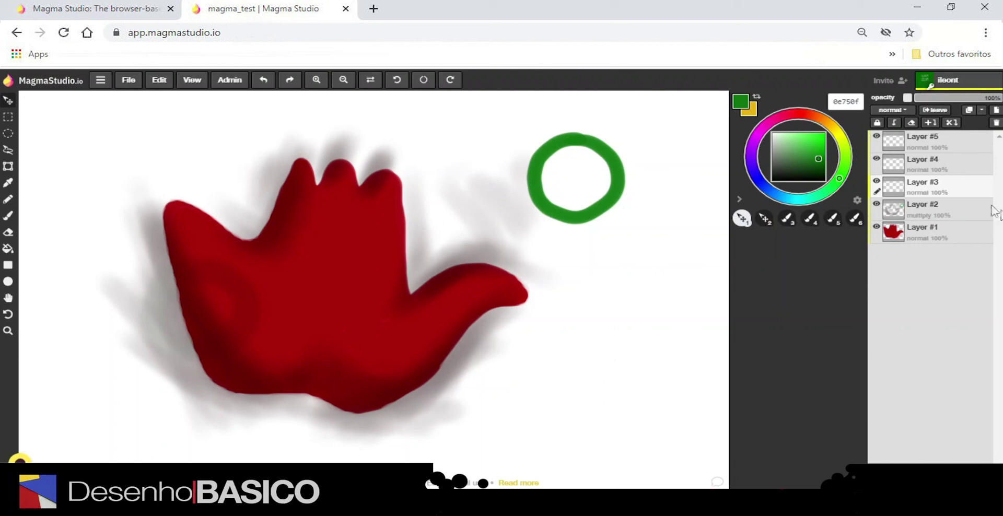
pyautogui.click(923, 205)
pyautogui.doubleClick(923, 204)
pyautogui.moveTo(548, 192)
pyautogui.mouseDown()
pyautogui.moveTo(511, 211)
pyautogui.moveTo(406, 228)
pyautogui.moveTo(385, 139)
pyautogui.moveTo(590, 144)
pyautogui.moveTo(618, 234)
pyautogui.moveTo(457, 259)
pyautogui.moveTo(481, 154)
pyautogui.moveTo(558, 179)
pyautogui.moveTo(542, 198)
pyautogui.moveTo(558, 186)
pyautogui.mouseUp()
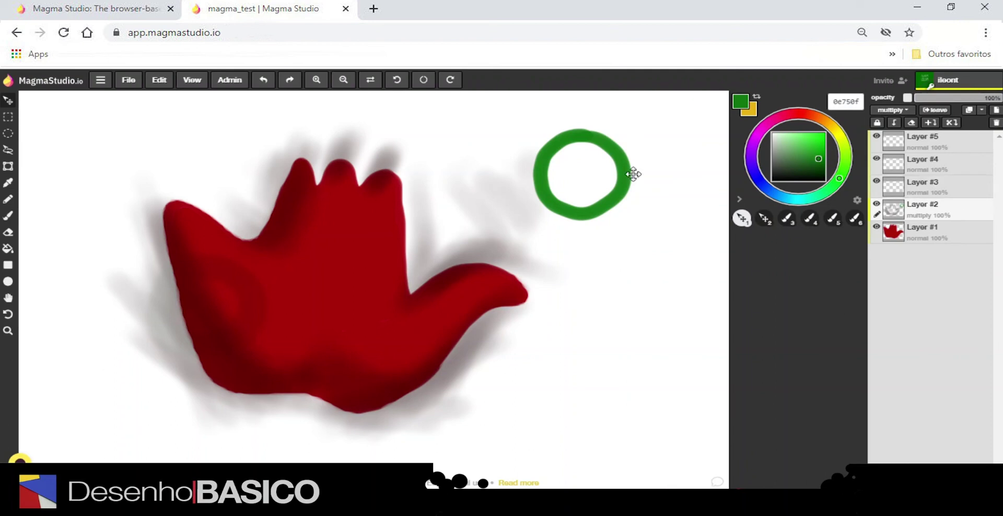
# Step: Paint a dark red 75190e ring on Layer #3 overlapping the green one, and move it slightly left
pyautogui.click(887, 192)
pyautogui.press('b')
pyautogui.moveTo(506, 138)
pyautogui.mouseDown()
pyautogui.moveTo(564, 141)
pyautogui.moveTo(575, 155)
pyautogui.moveTo(568, 188)
pyautogui.moveTo(535, 204)
pyautogui.moveTo(500, 188)
pyautogui.moveTo(490, 163)
pyautogui.moveTo(524, 128)
pyautogui.mouseUp()
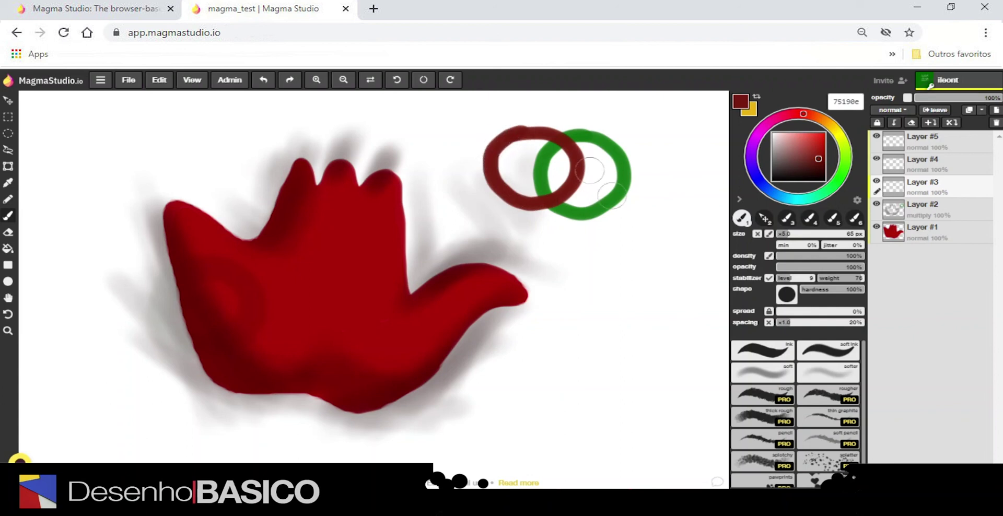
pyautogui.click(7, 100)
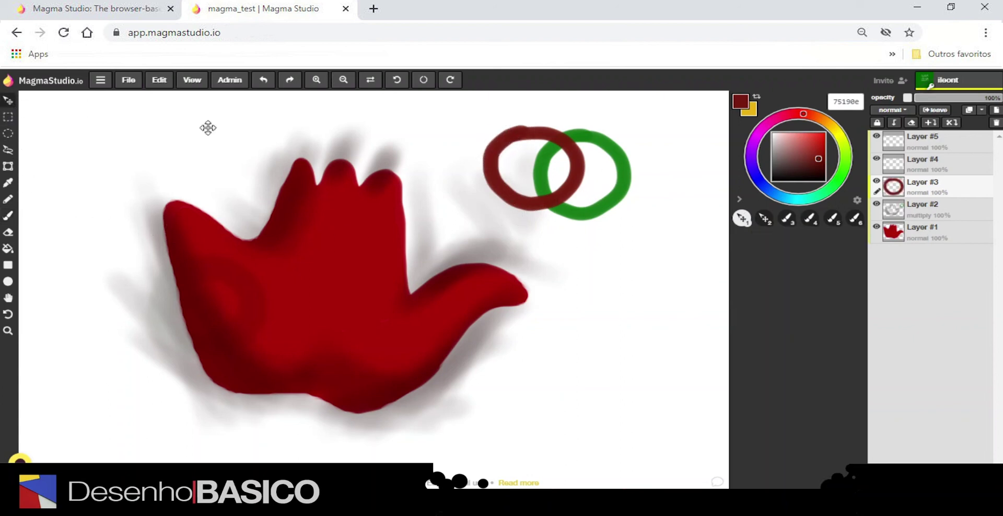
pyautogui.moveTo(519, 144)
pyautogui.mouseDown()
pyautogui.moveTo(552, 201)
pyautogui.moveTo(514, 129)
pyautogui.moveTo(498, 160)
pyautogui.moveTo(524, 156)
pyautogui.moveTo(503, 148)
pyautogui.mouseUp()
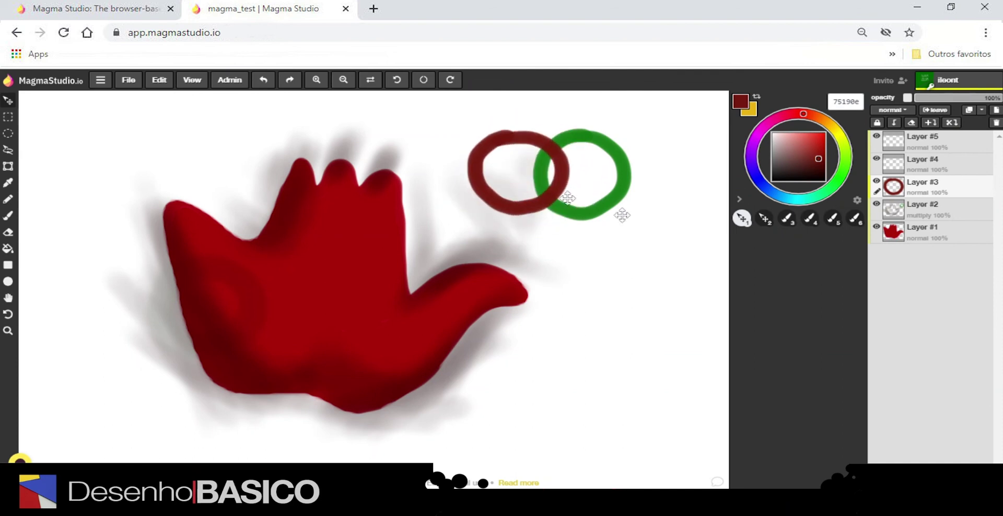
# Step: Merge Layer #3 down into Layer #2 and move the merged rings and shading slightly down and left
pyautogui.click(951, 124)
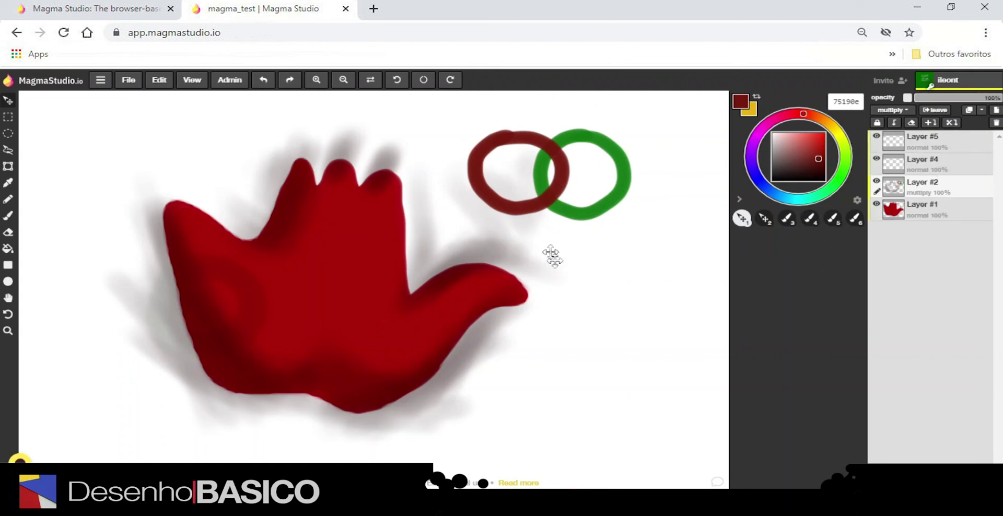
pyautogui.moveTo(513, 139); pyautogui.dragTo(497, 151)
pyautogui.moveTo(558, 145); pyautogui.dragTo(567, 141)
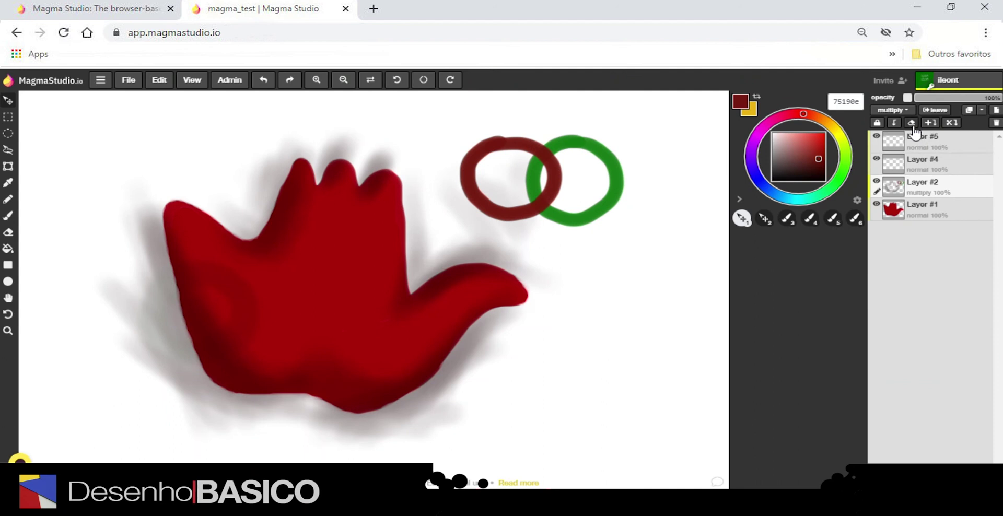
# Step: Clip the merged Layer #2 to the red hand on Layer #1
pyautogui.click(896, 125)
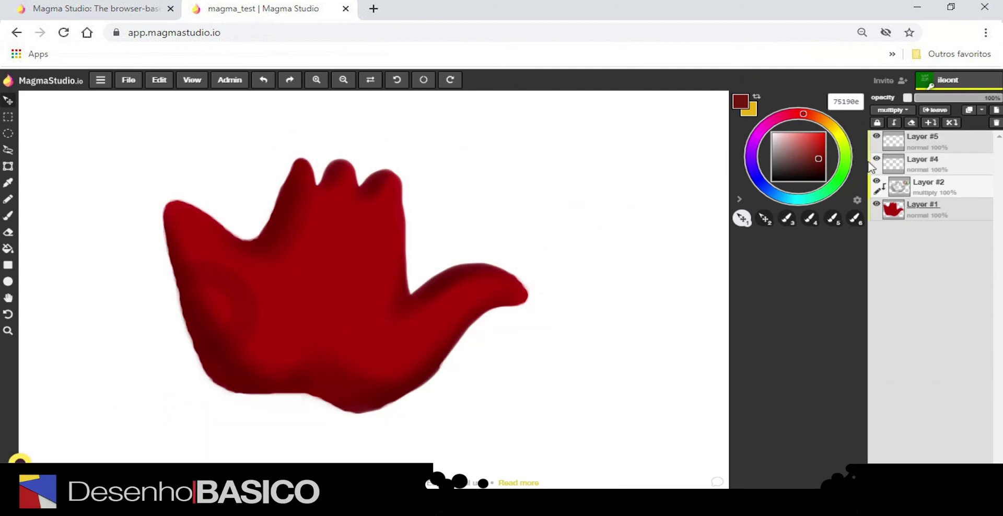